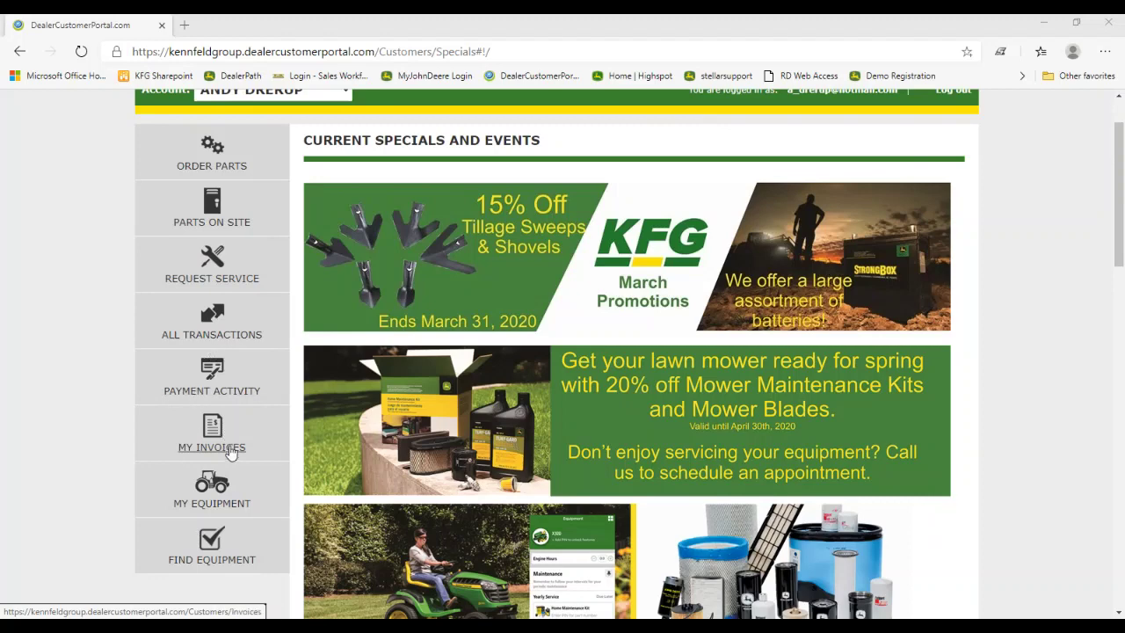
- Go to the parts ordering page and open the John Deere parts search
scroll(216, 452, up, 1)
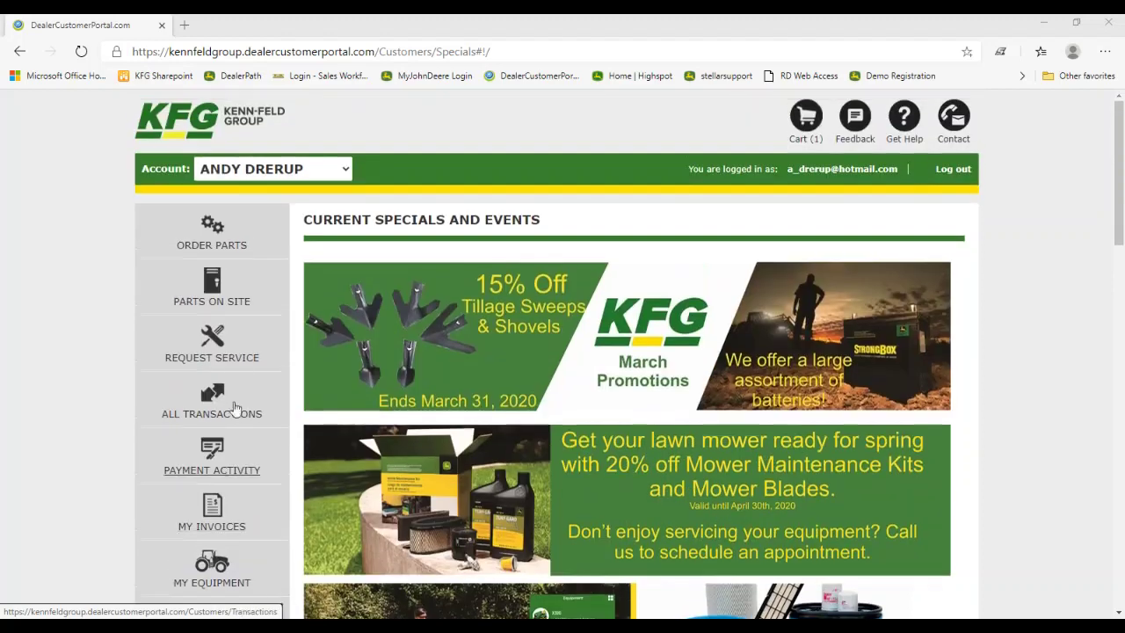
click(211, 245)
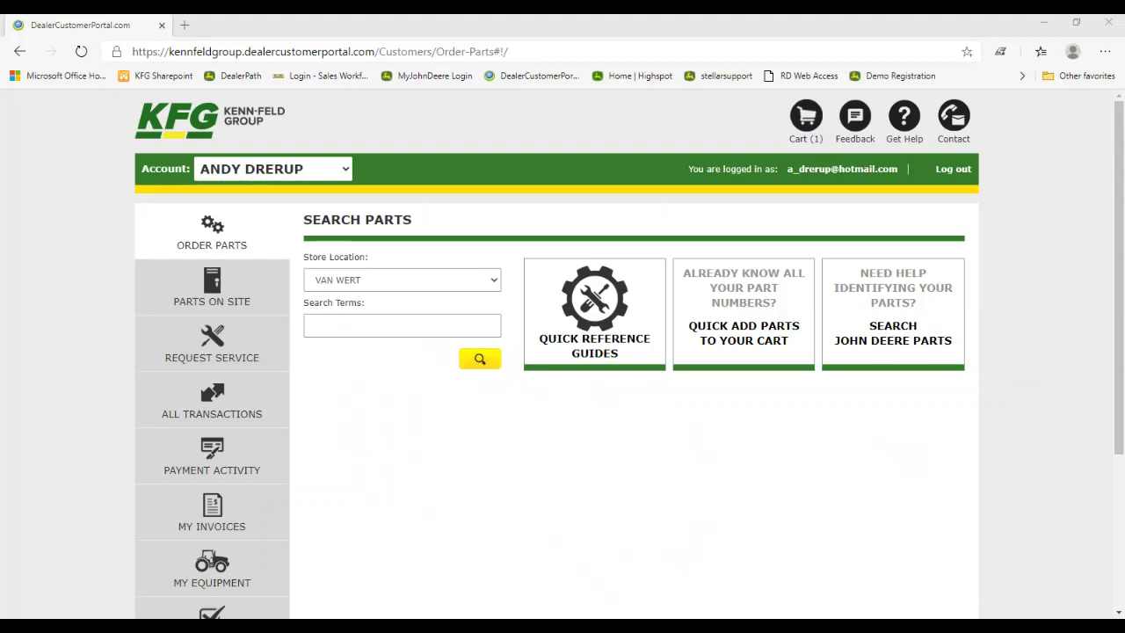
click(911, 336)
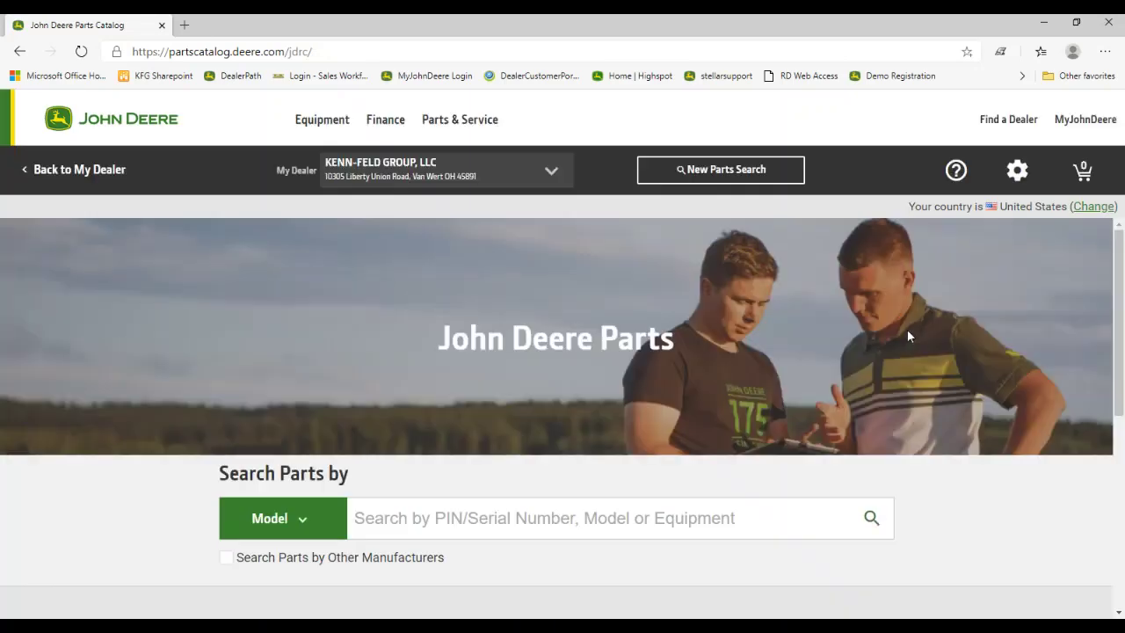
- Search the John Deere parts catalog for model X320
scroll(684, 375, down, 2)
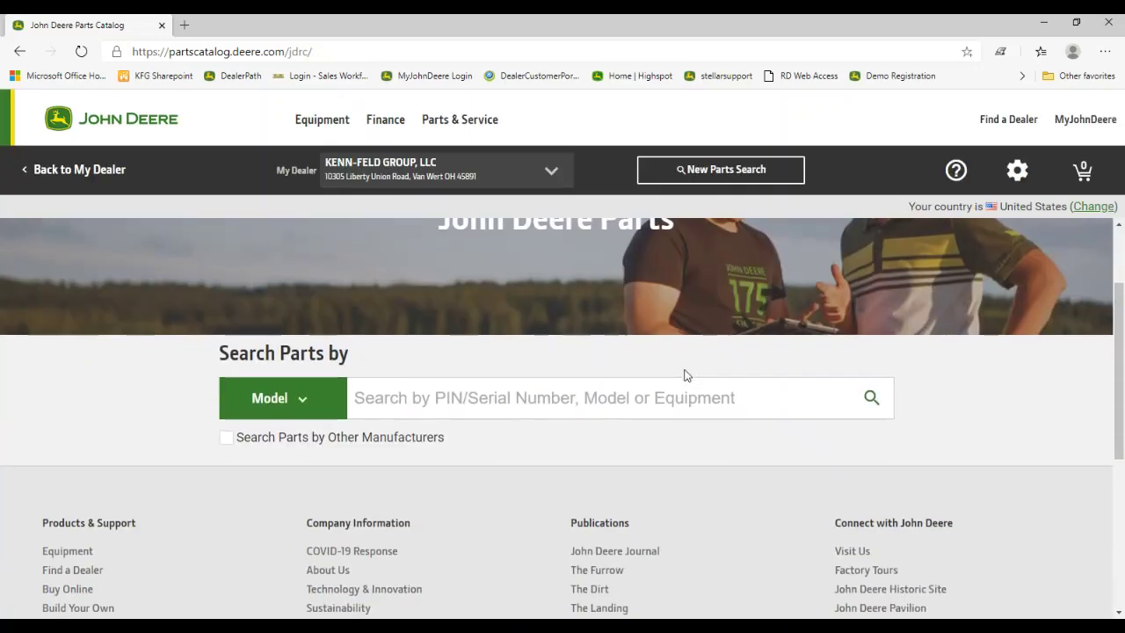
scroll(681, 385, down, 1)
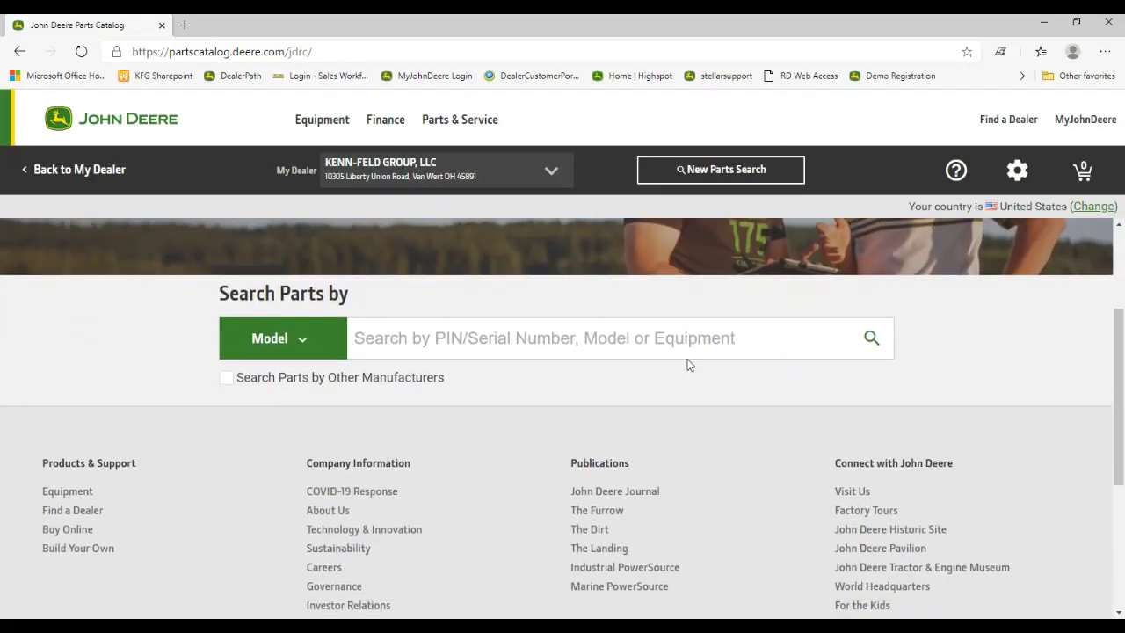
click(672, 344)
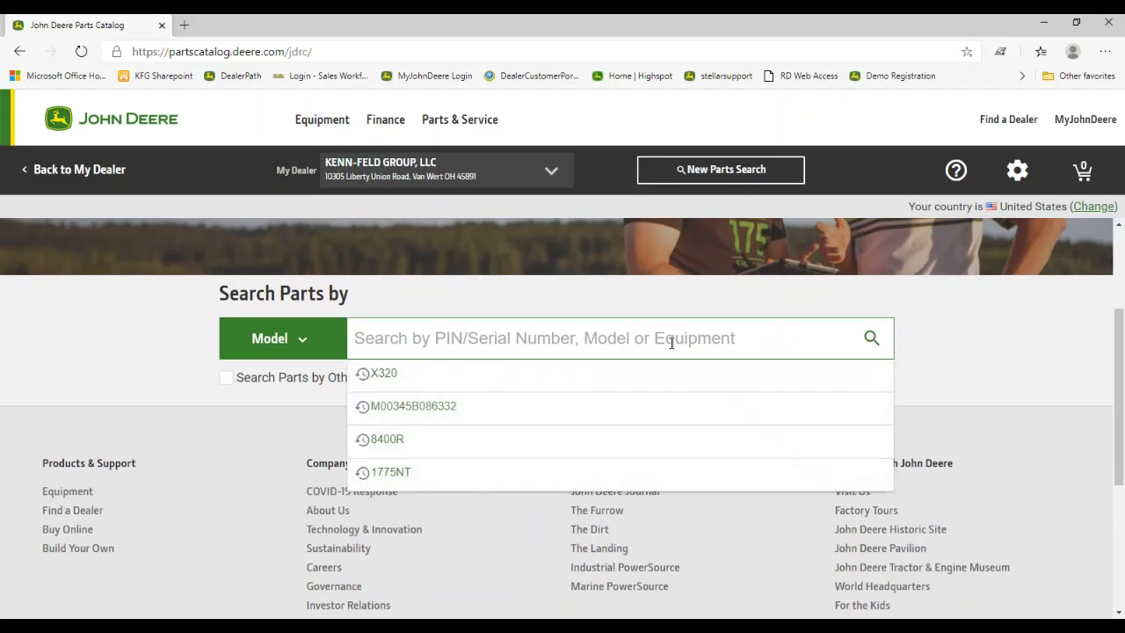
click(686, 306)
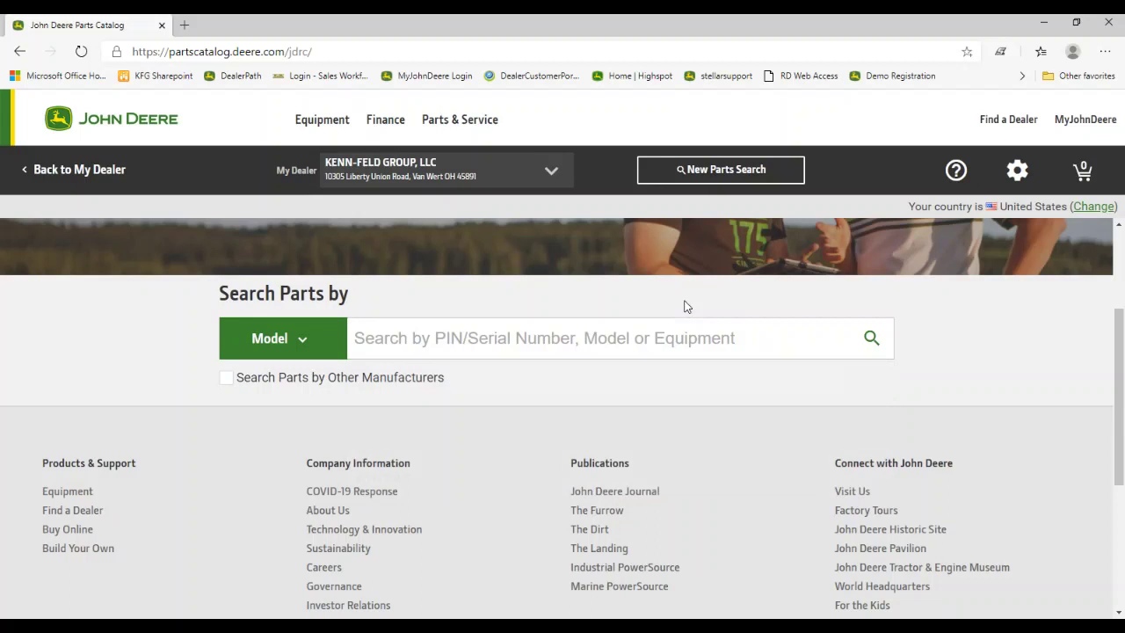
click(588, 335)
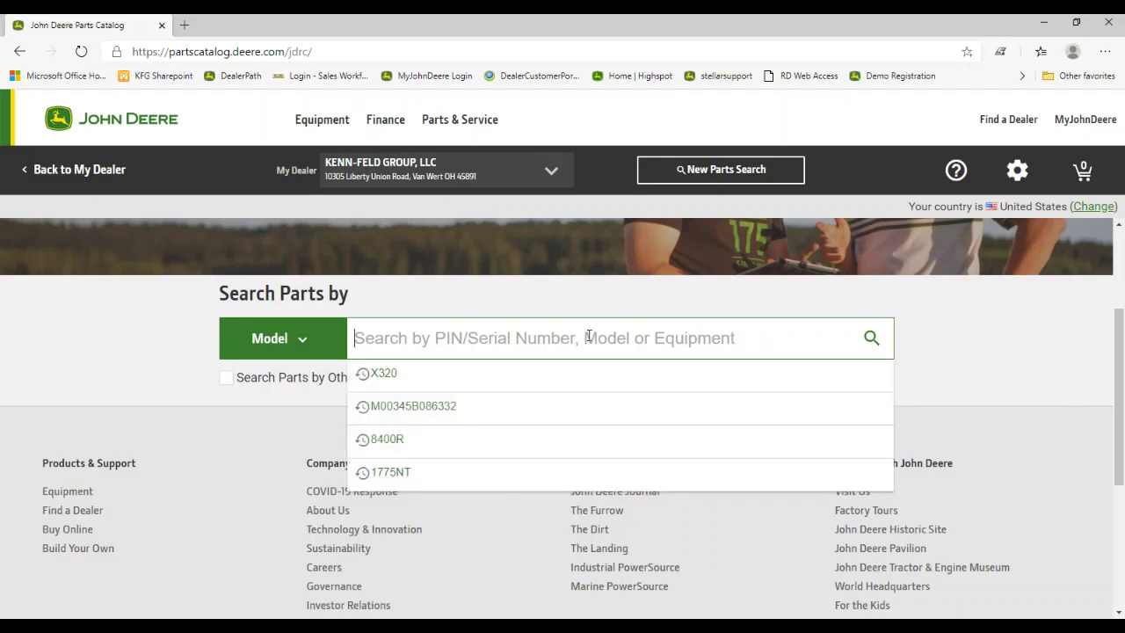
text(X320)
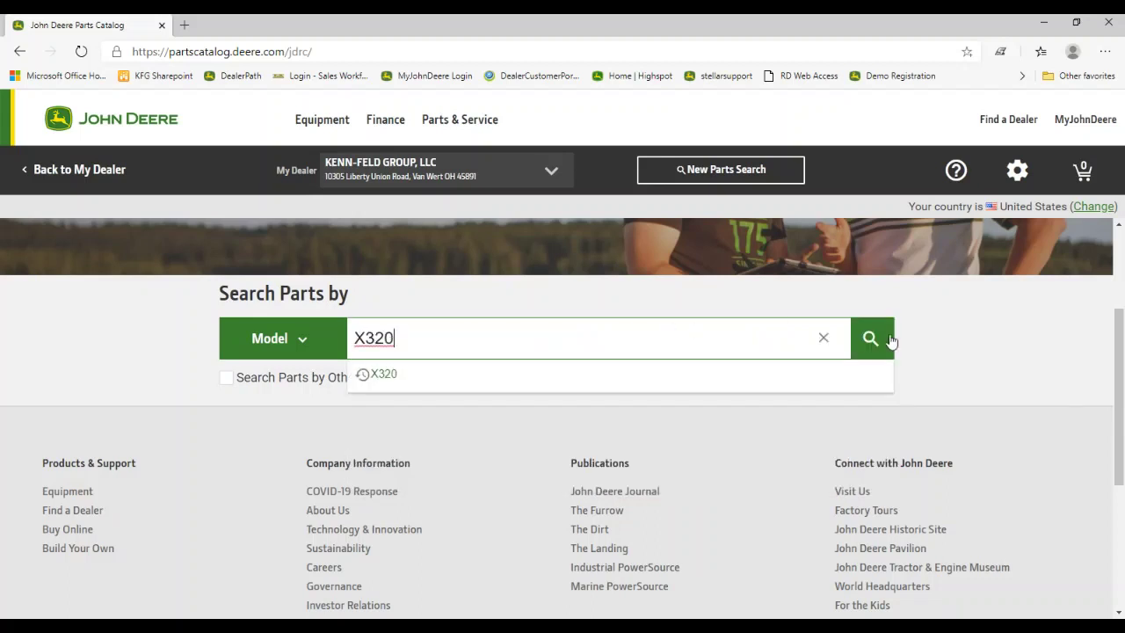
click(870, 338)
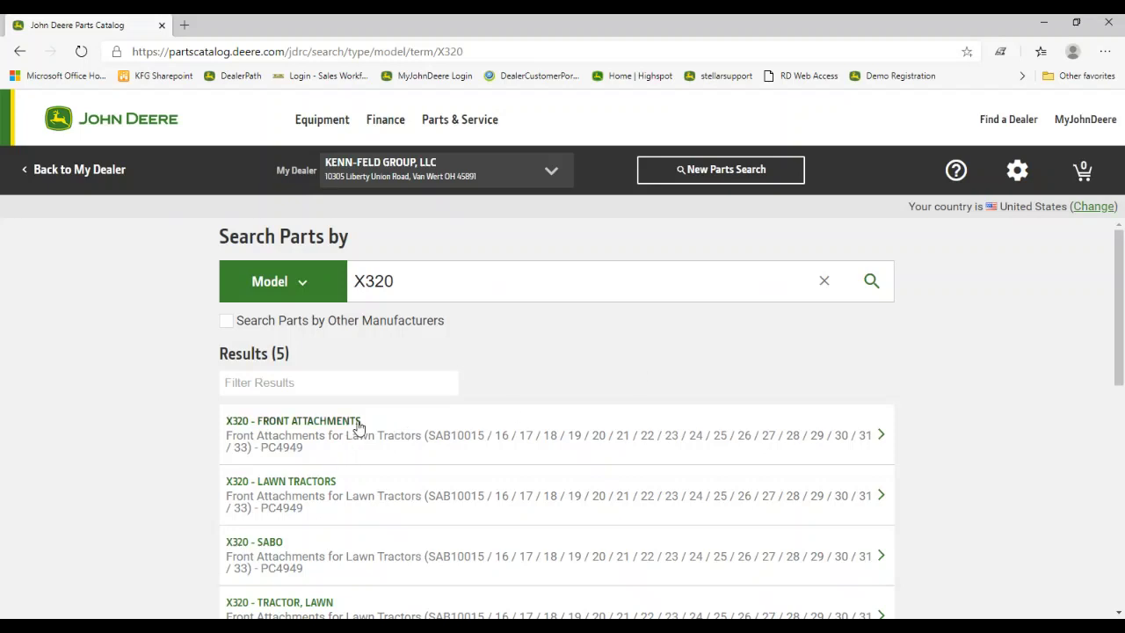
- Open the X320 lawn and garden tractor result and search its parts list for "Oil Filter"
scroll(365, 425, down, 3)
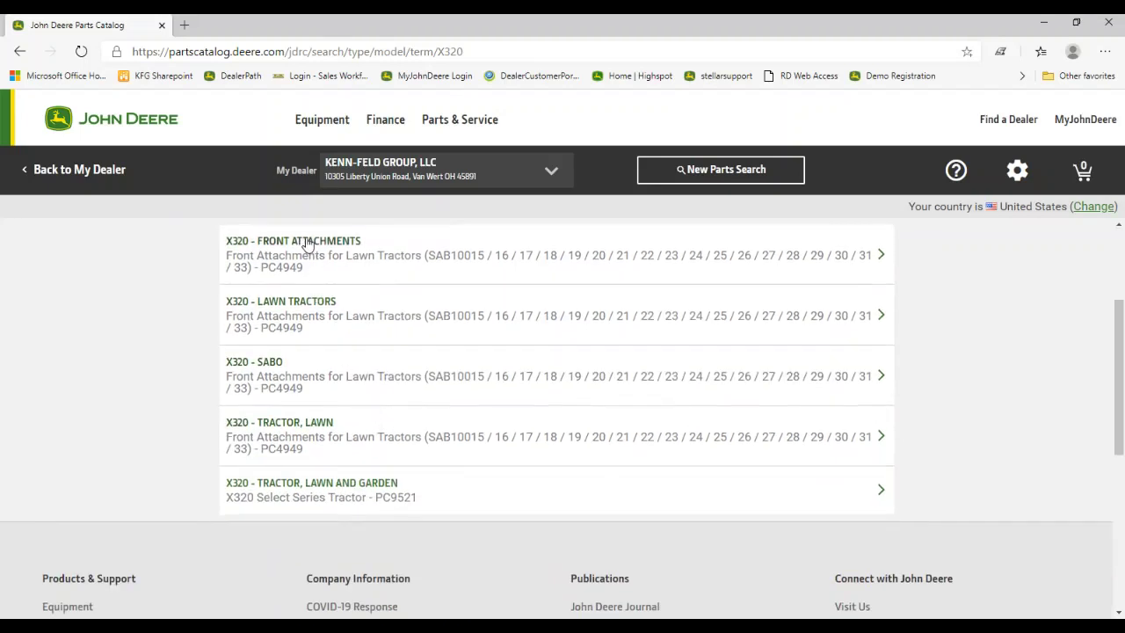
click(338, 486)
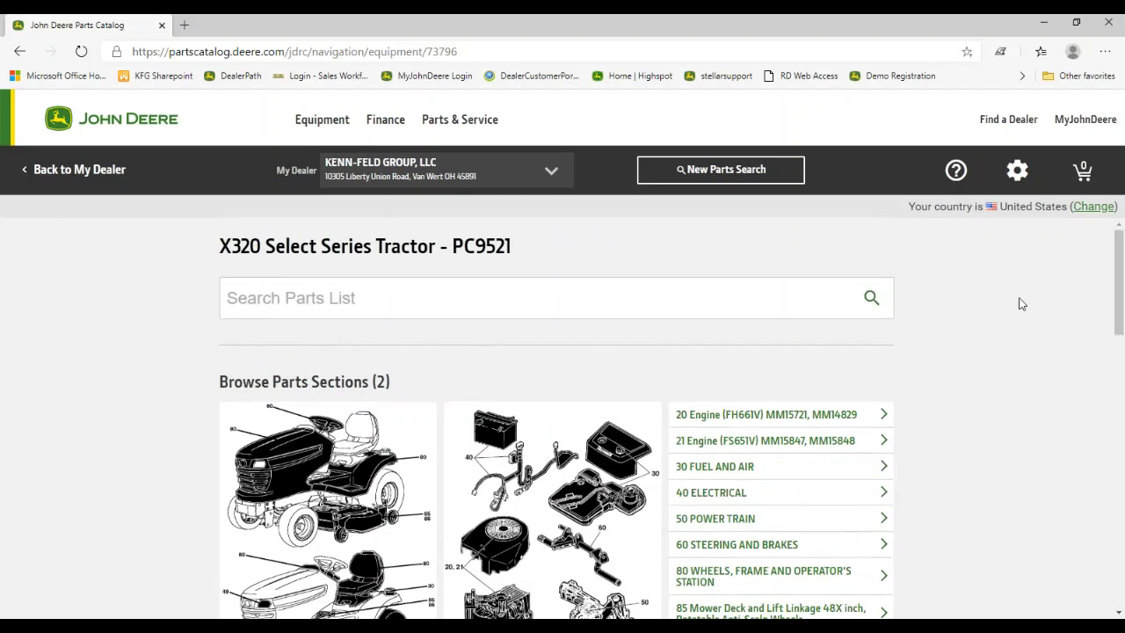
click(488, 294)
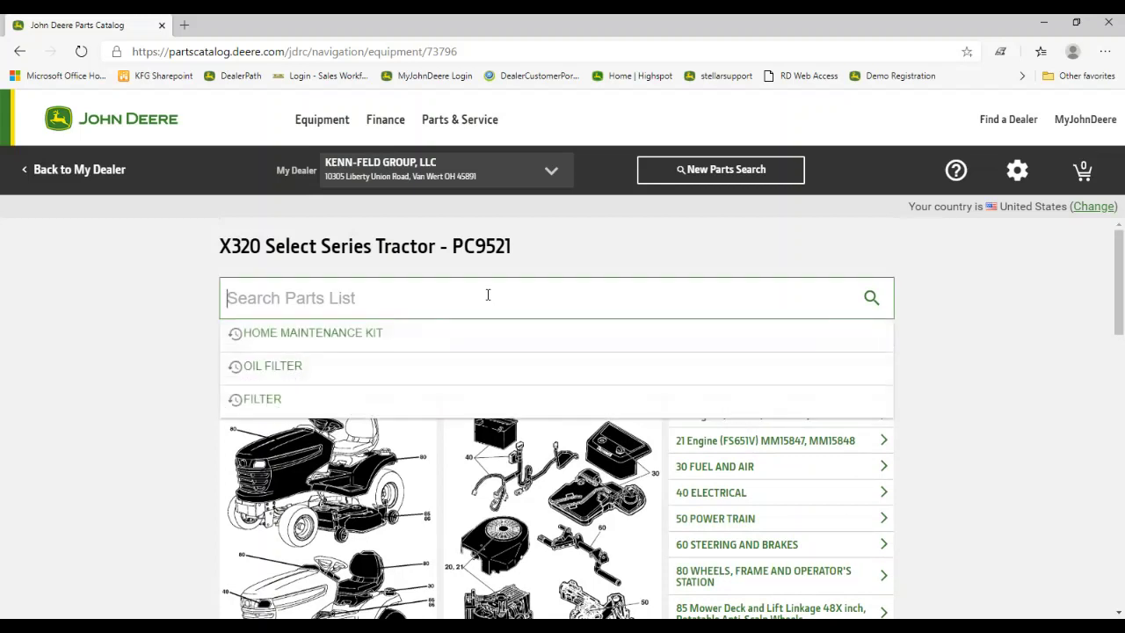
text(Oil Filter)
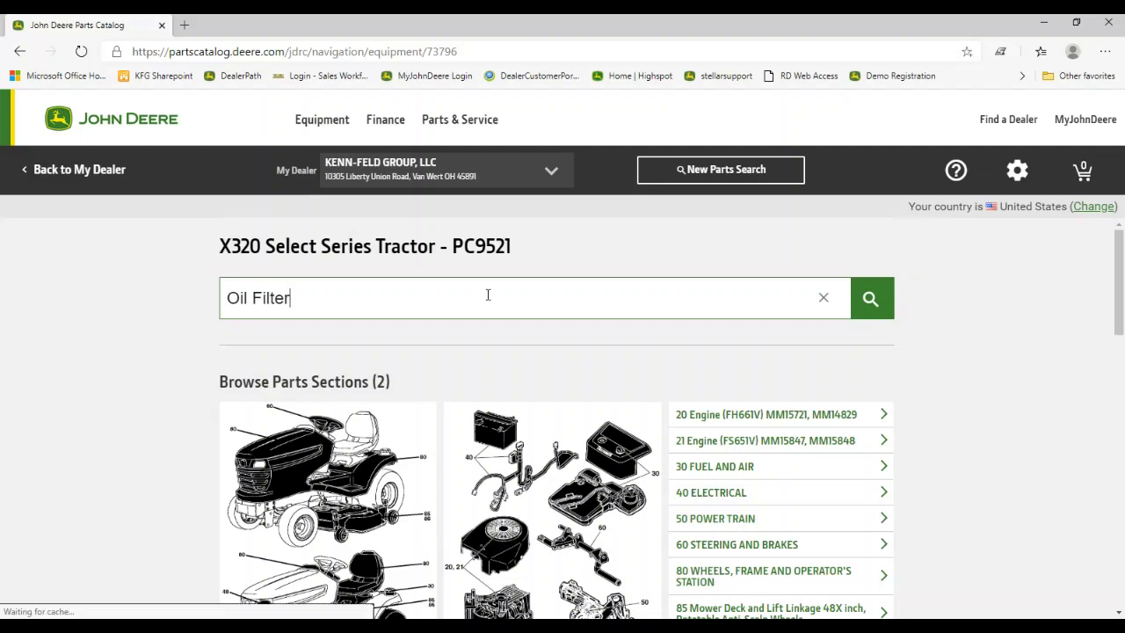
key(Return)
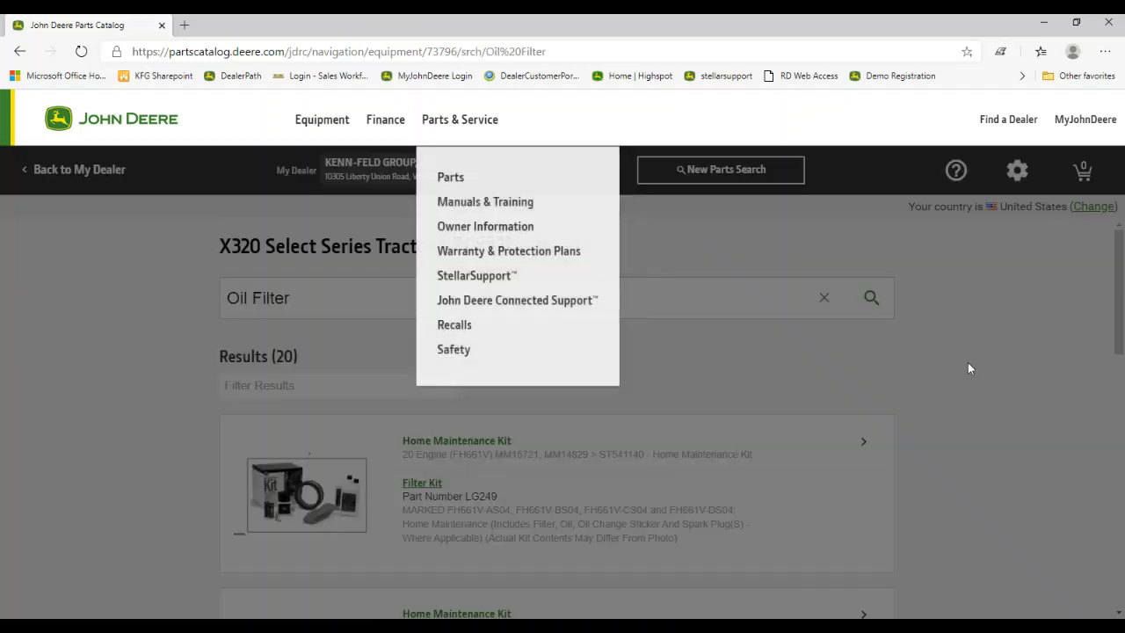
- Browse the oil filter results and open Filter Kit LG249 under the FH661V engine's Home Maintenance Kit
scroll(988, 395, down, 4)
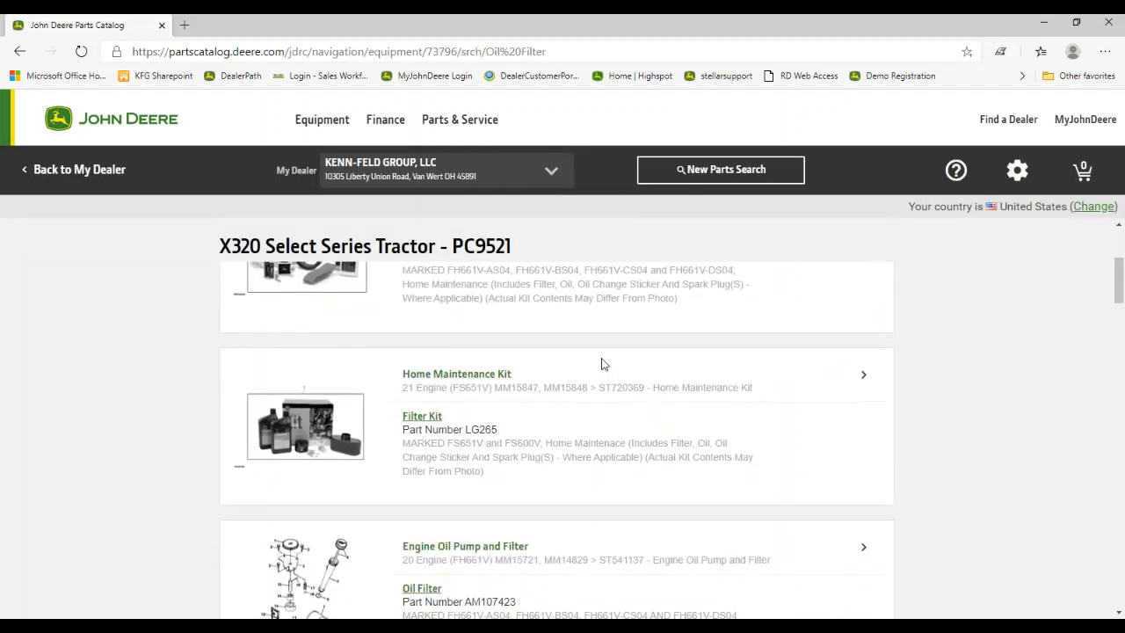
scroll(514, 393, down, 3)
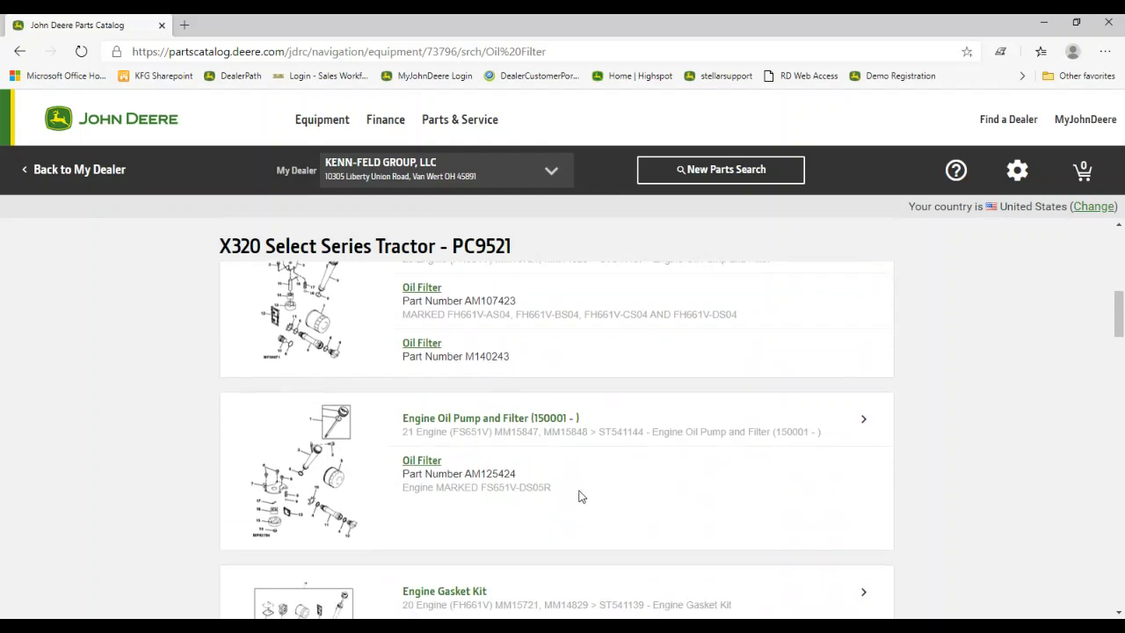
scroll(578, 494, down, 1)
scroll(577, 489, up, 6)
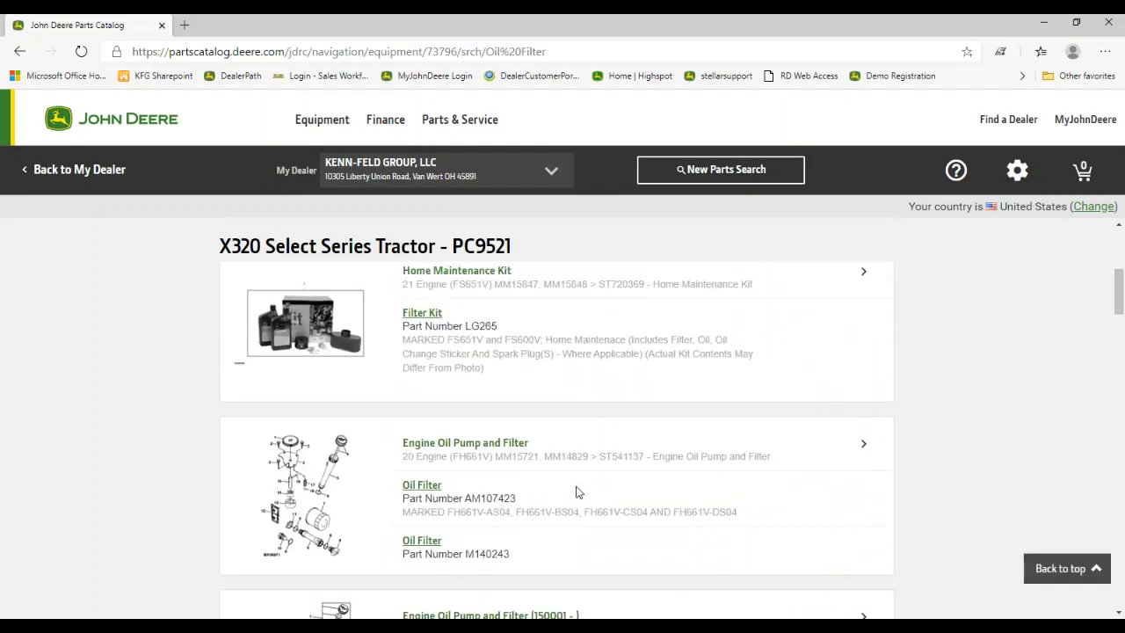
scroll(565, 484, up, 1)
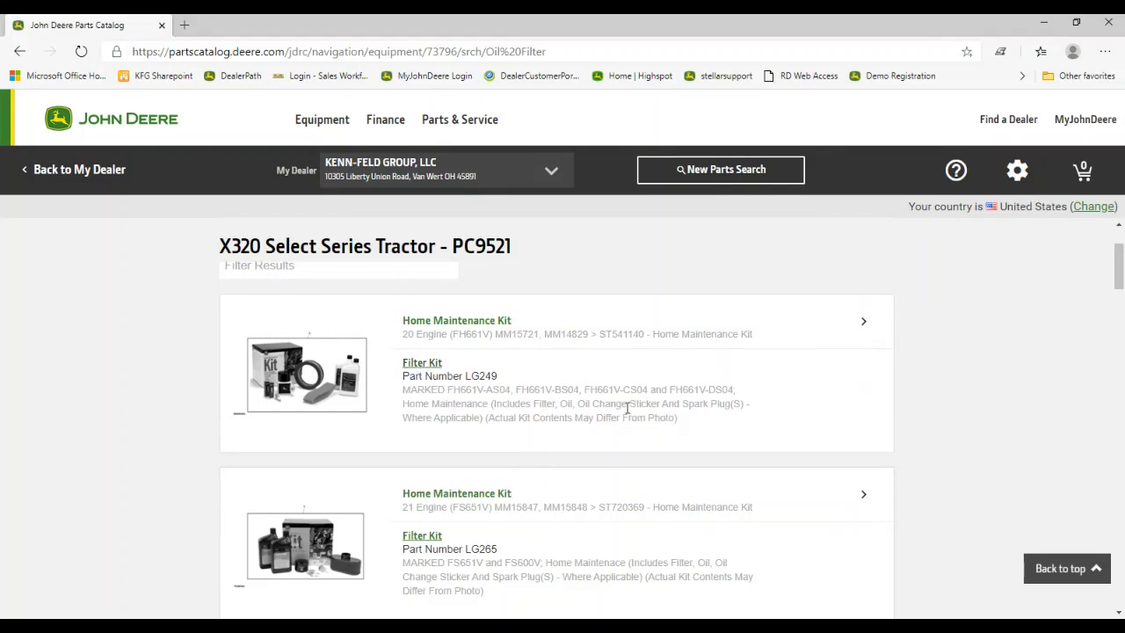
click(427, 363)
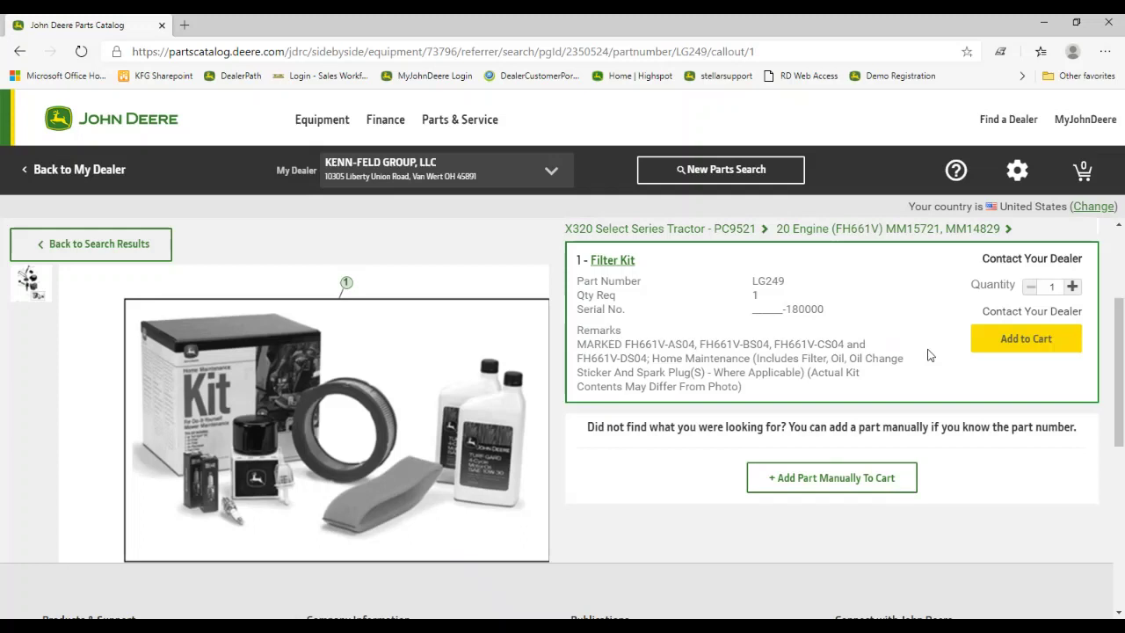
- Add one LG249 Filter Kit to the cart and proceed from the catalog cart to the dealer's shopping cart
click(1037, 344)
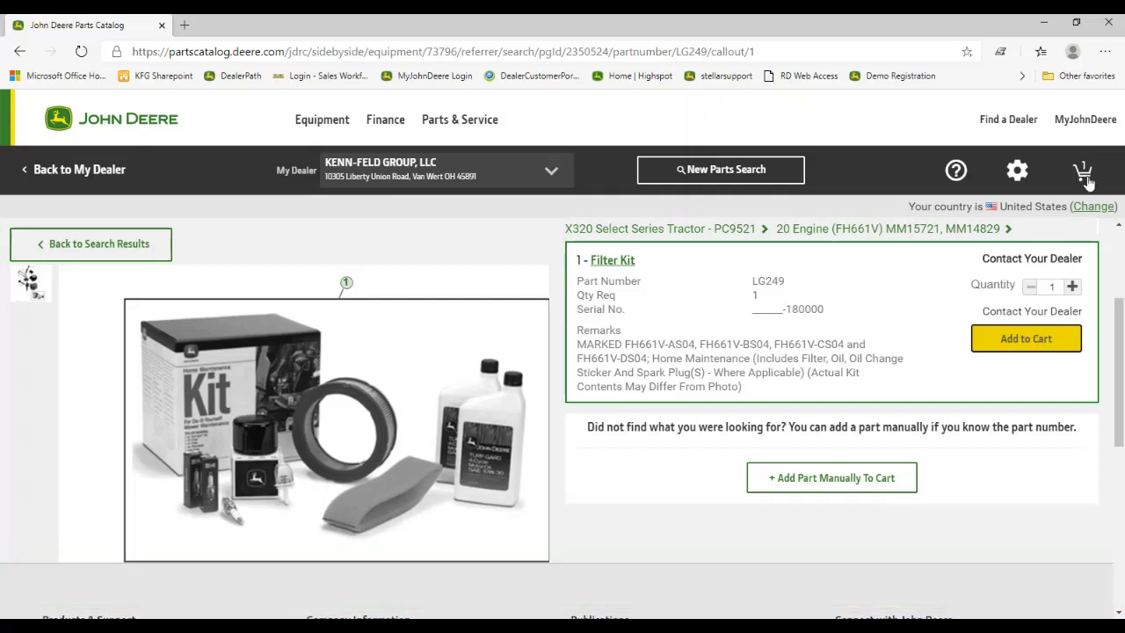
click(1085, 175)
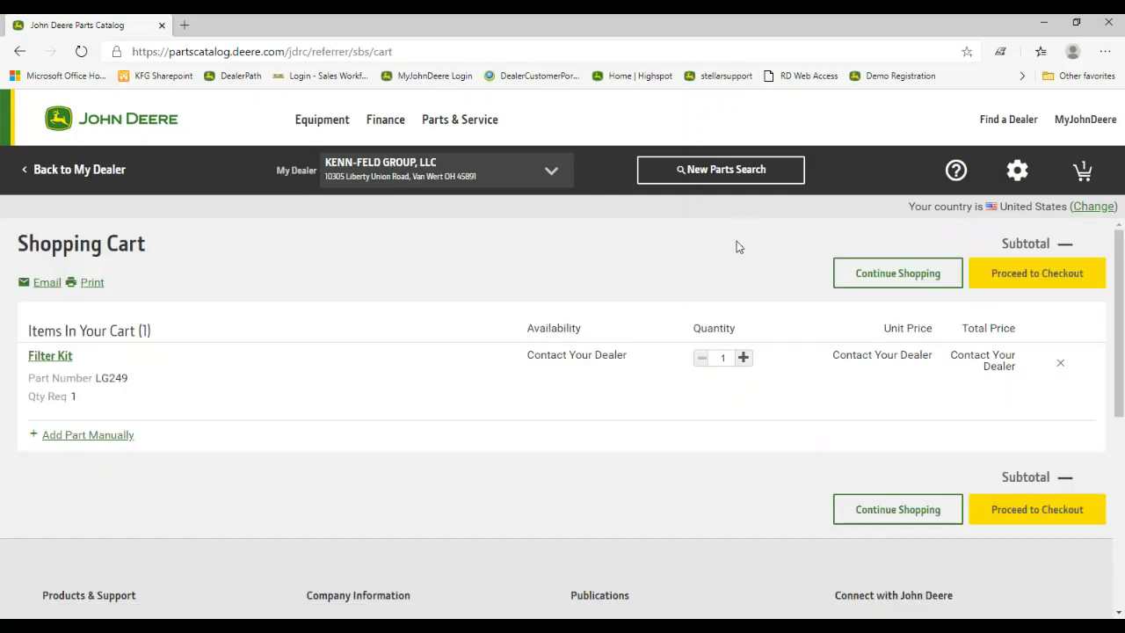
click(1028, 277)
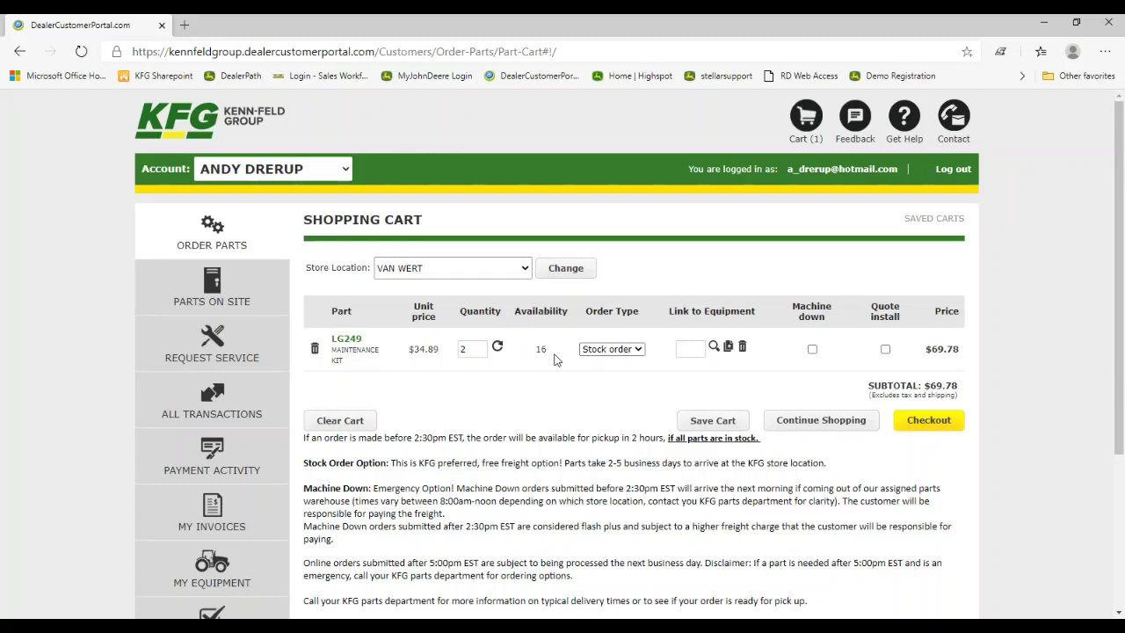
- Set the quantity of the LG249 maintenance kit to 1 and refresh the cart line
double_click(468, 350)
text(1)
click(496, 346)
- Change the cart's store location to COLDWATER
click(468, 274)
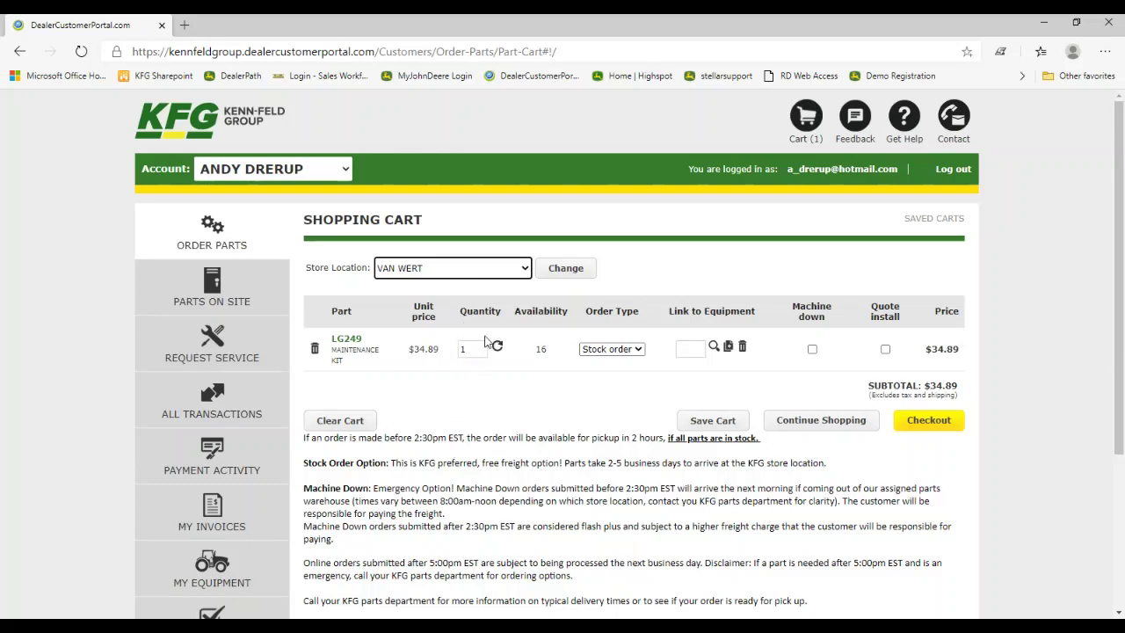
key(c)
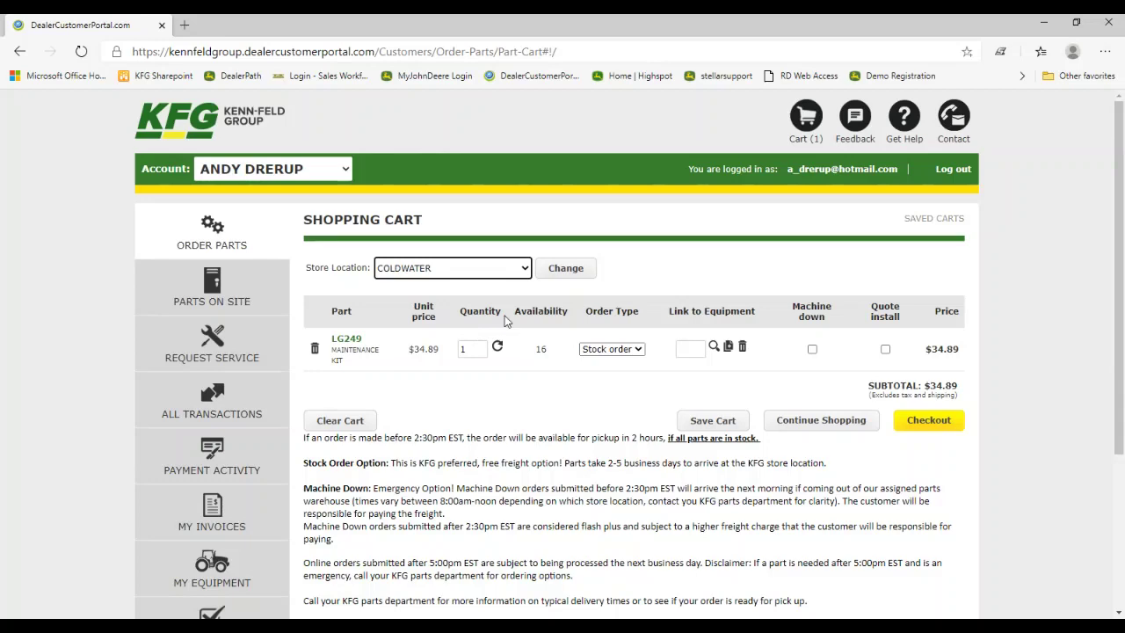
click(566, 268)
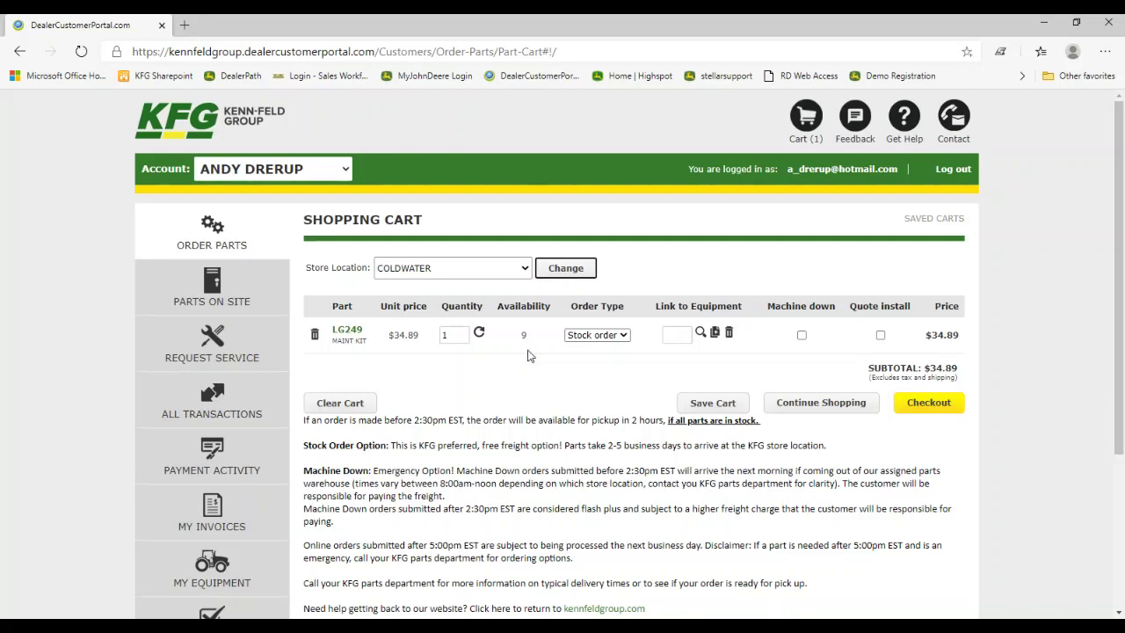
- Change the cart's store location back to VAN WERT
click(524, 270)
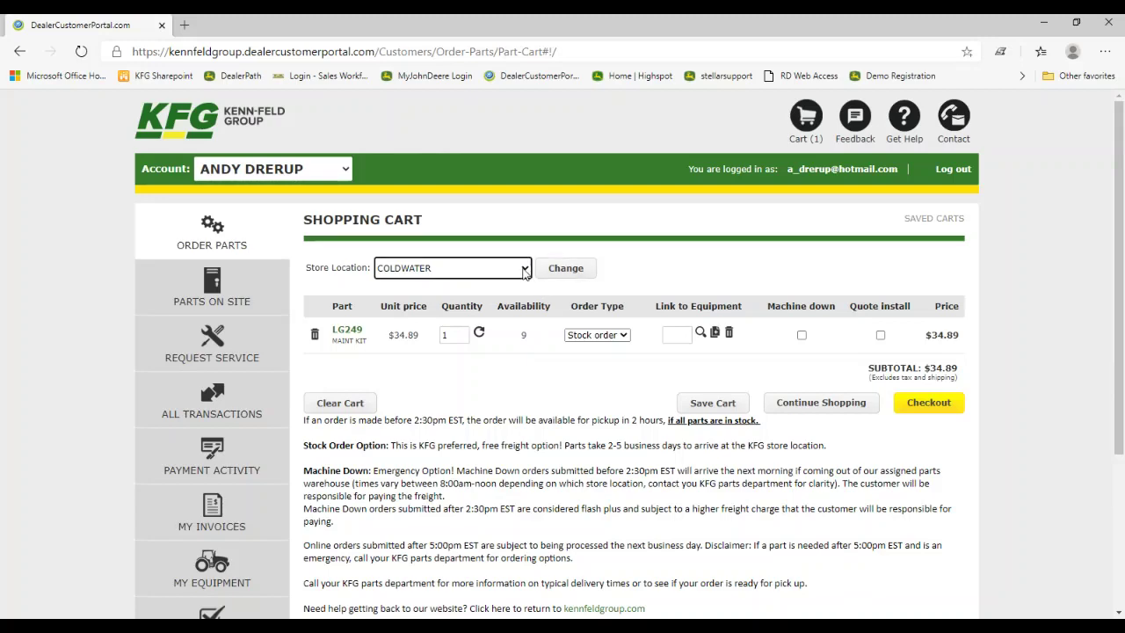
click(476, 318)
click(573, 271)
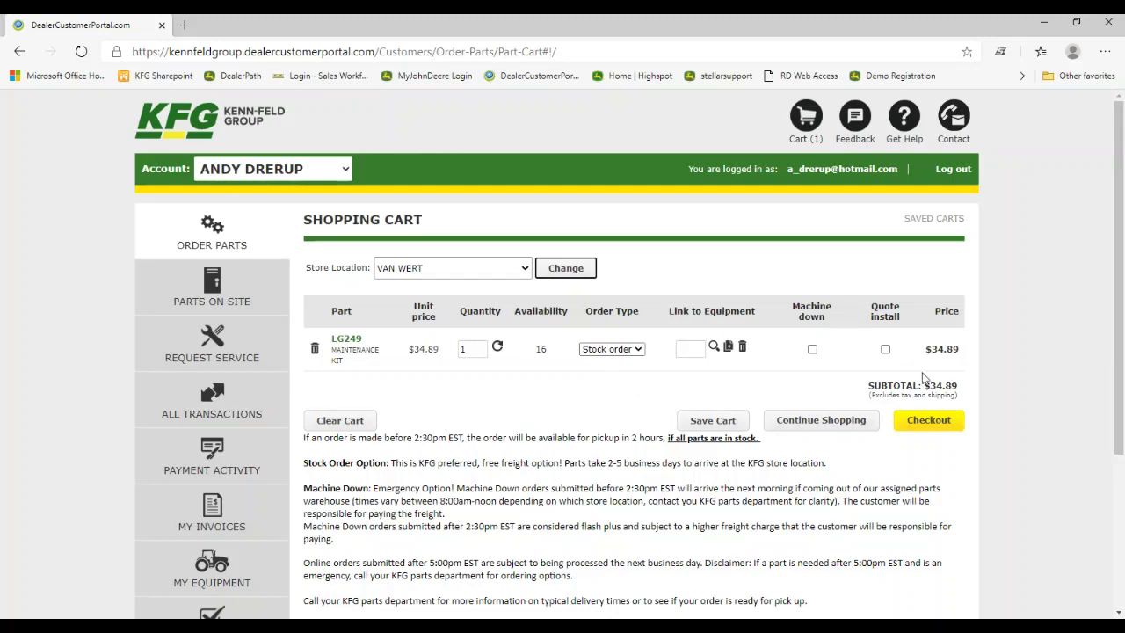
- Proceed to checkout and review the delivery and payment details form
click(927, 421)
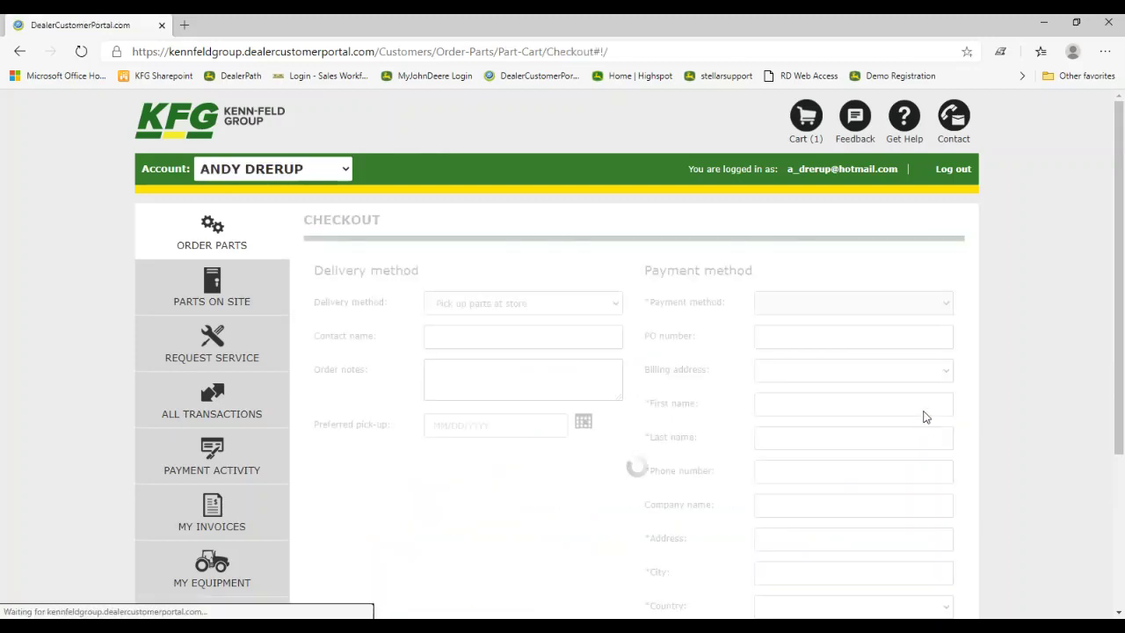
scroll(983, 331, down, 1)
scroll(984, 336, down, 1)
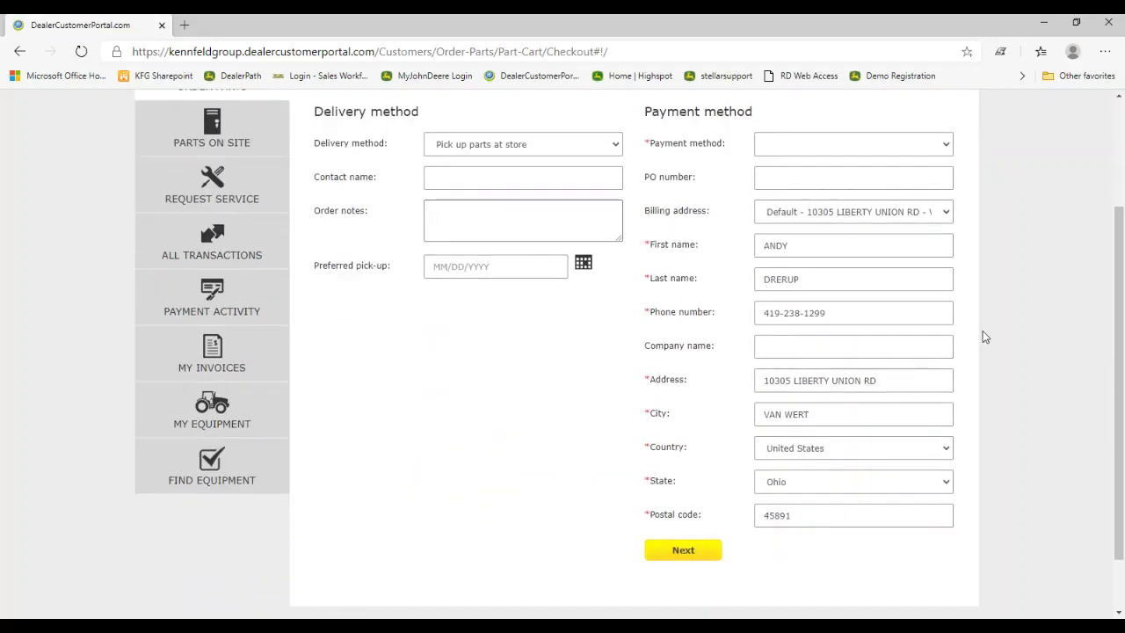
scroll(983, 330, down, 1)
scroll(982, 330, up, 1)
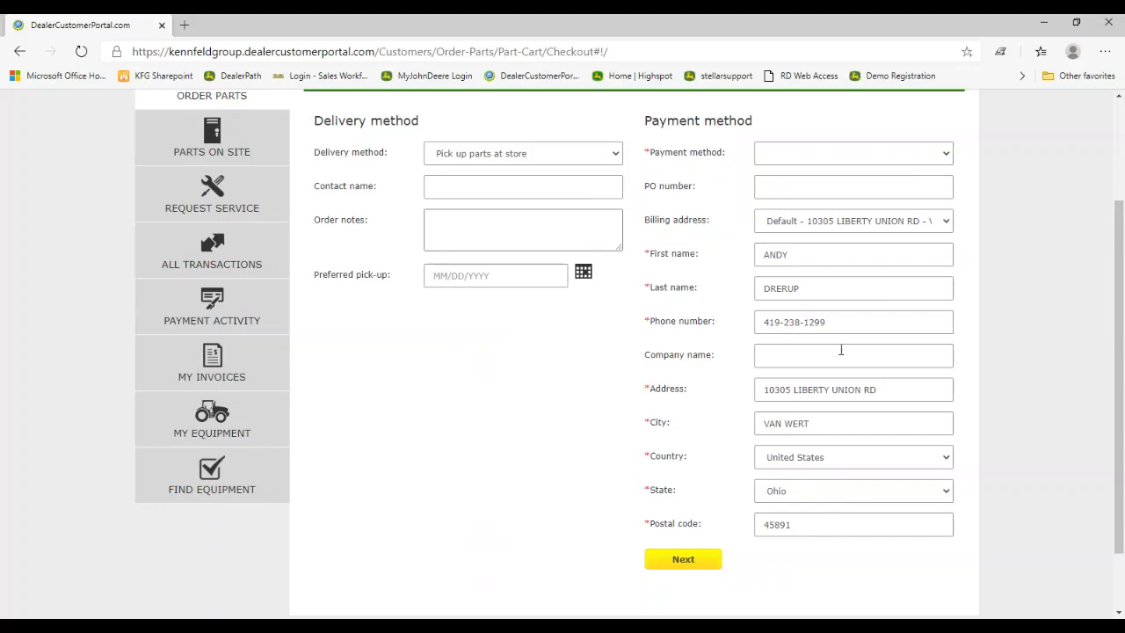
- Set the payment method to Credit Card and place the cursor in the order notes
click(863, 154)
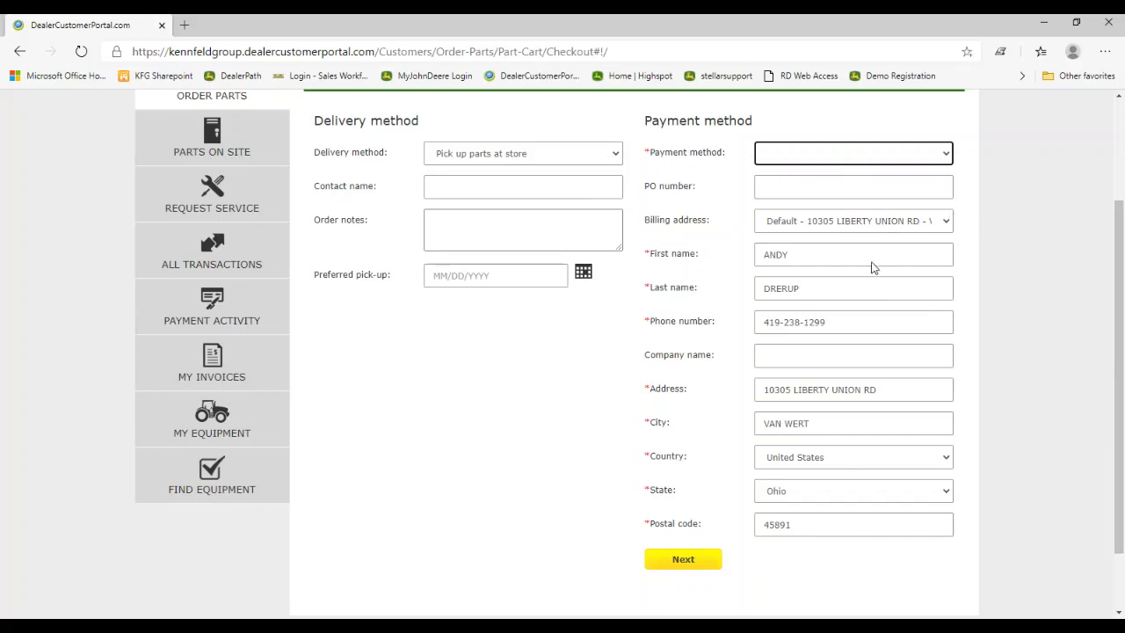
key(Down)
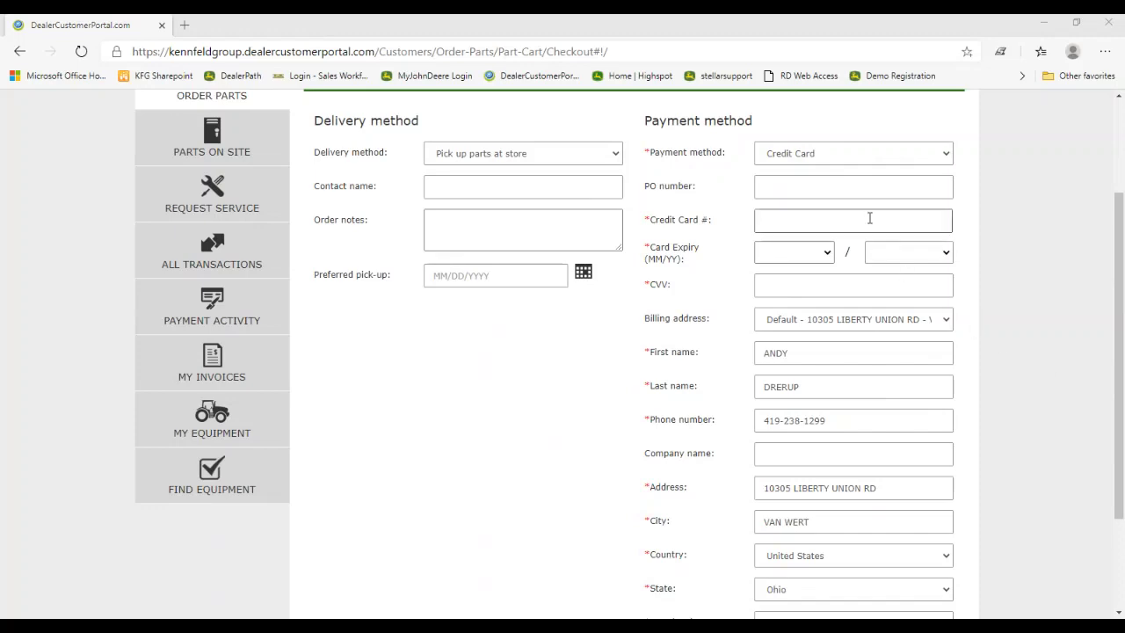
click(894, 158)
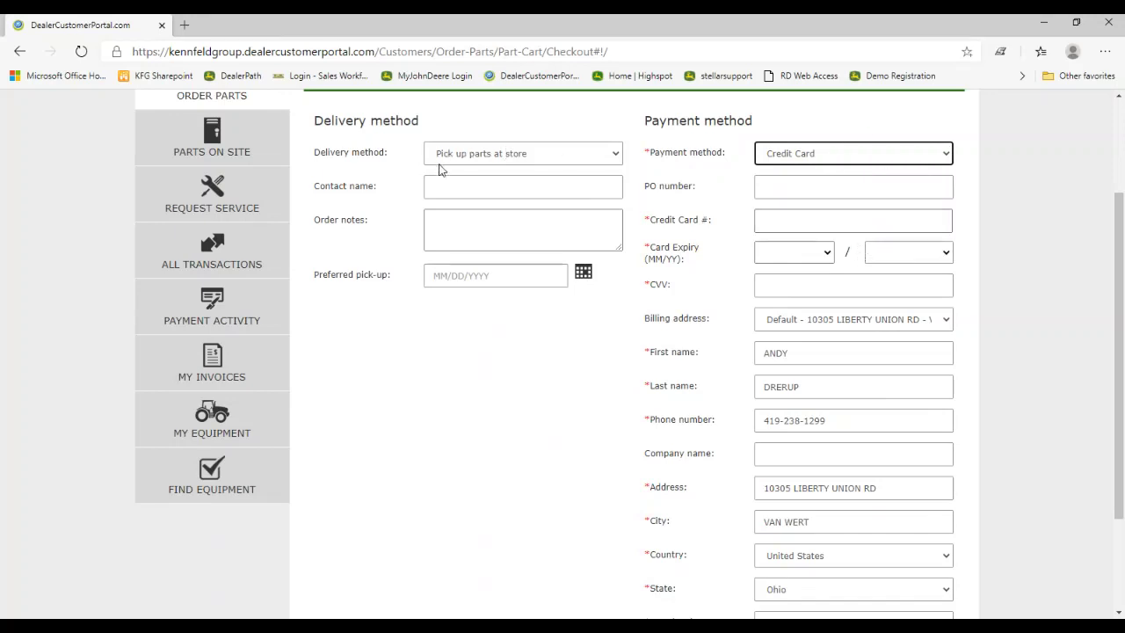
click(464, 218)
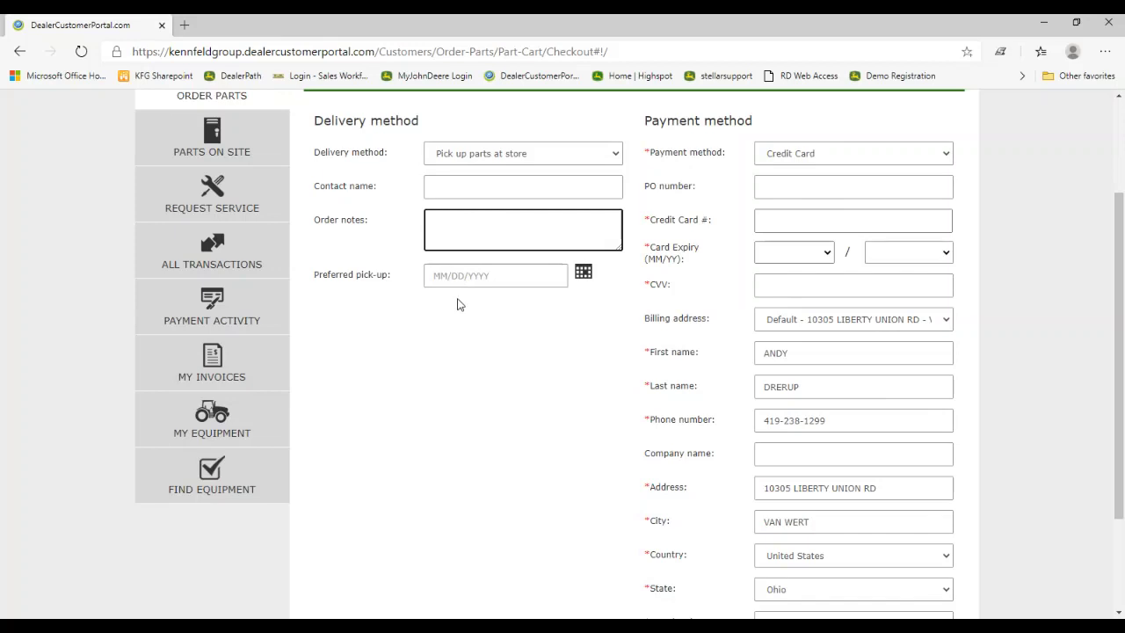
- Enter "Curbside Pickup" as the order notes and review the rest of the checkout form
text(Curbside Pickup)
scroll(658, 351, down, 2)
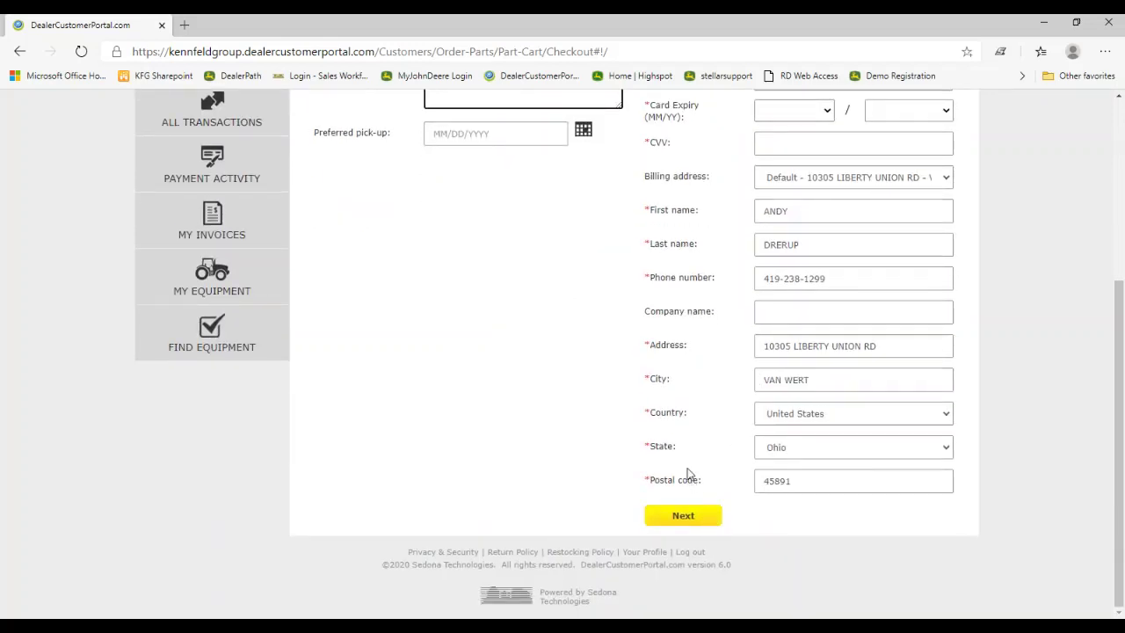
scroll(689, 474, up, 2)
scroll(689, 474, up, 1)
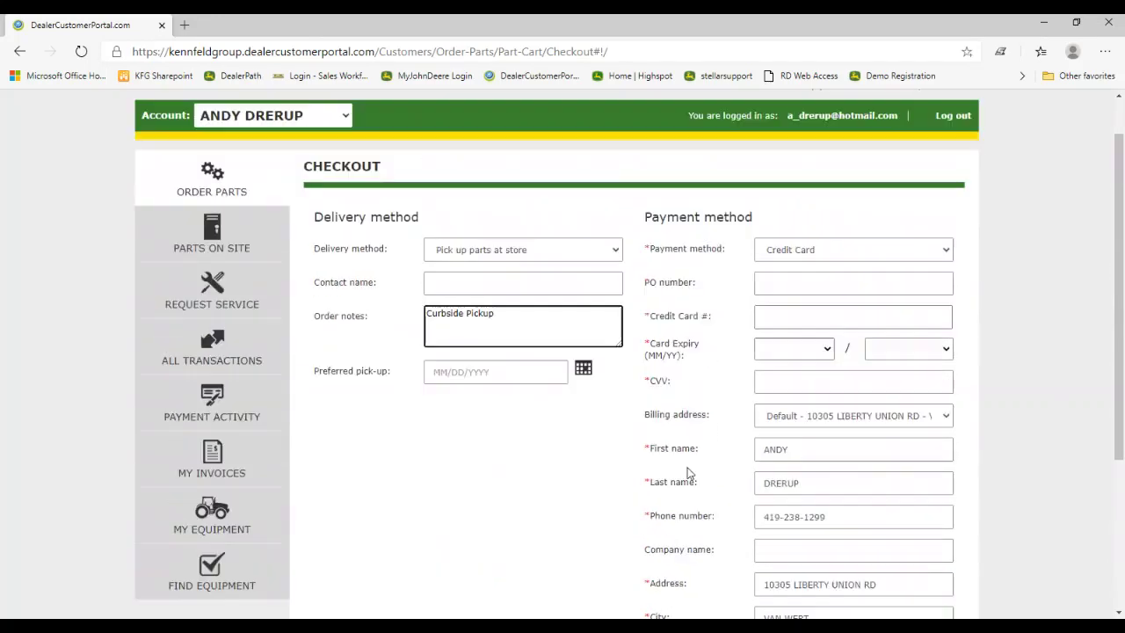
- Go to Parts On Site and review the list of parts cabinets
click(212, 249)
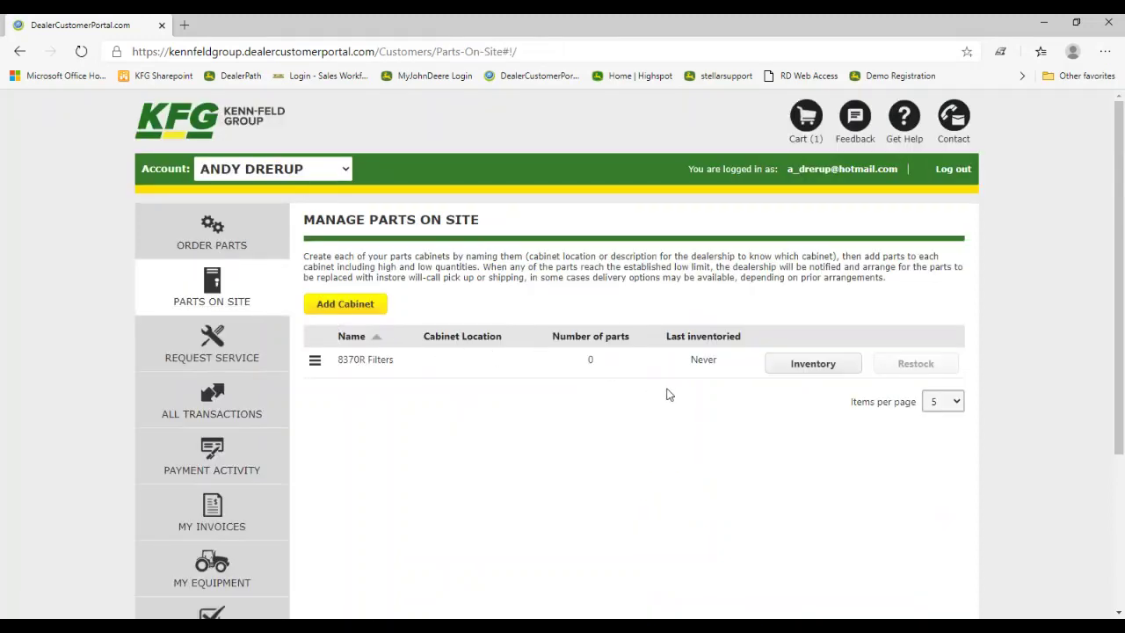
scroll(667, 394, down, 2)
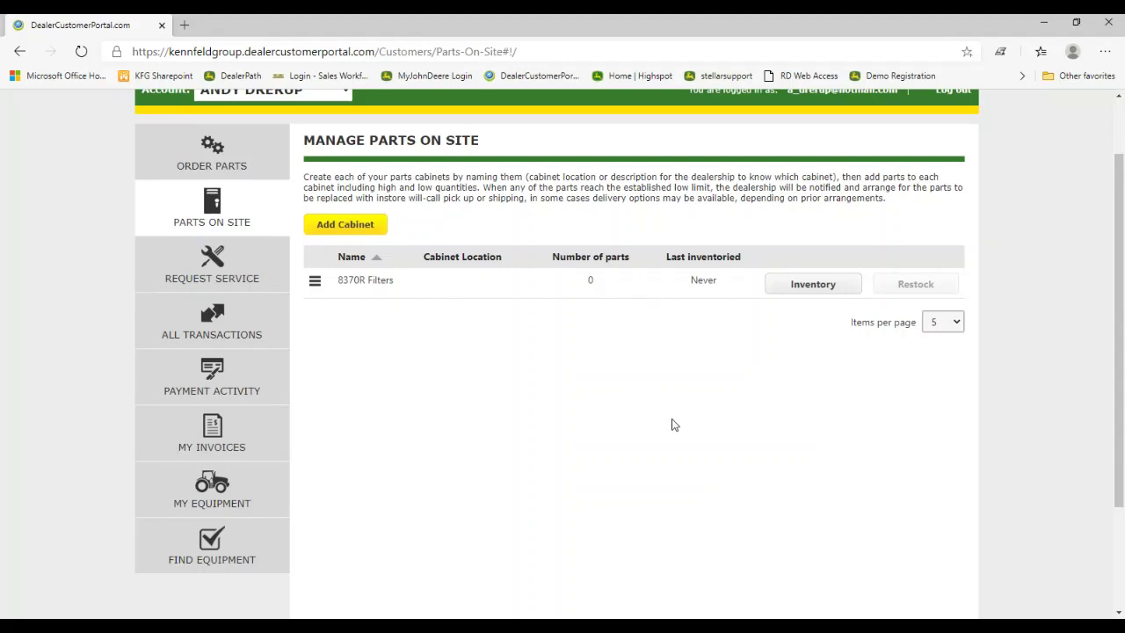
- Start a service request and associate the John Deere 345 from the equipment lookup with it
click(212, 257)
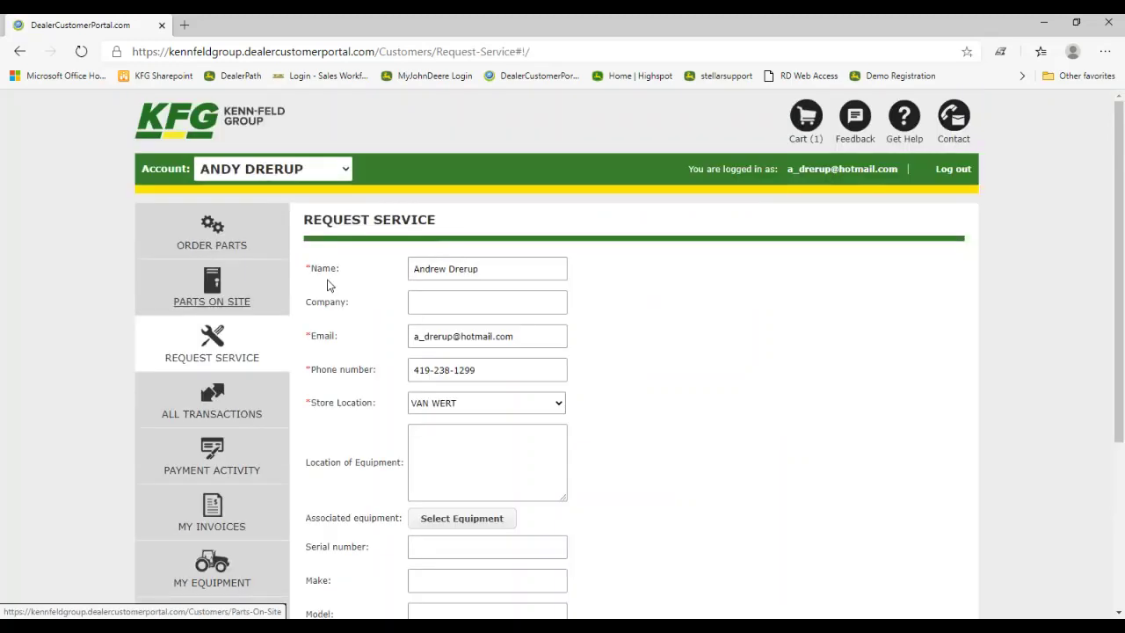
scroll(615, 298, down, 3)
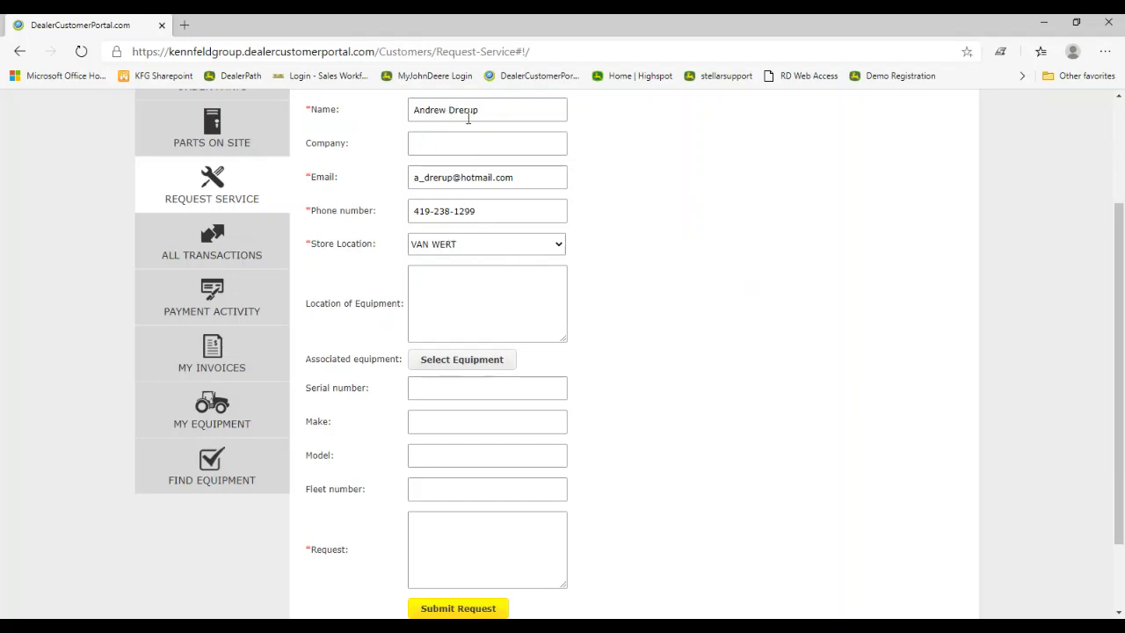
click(496, 358)
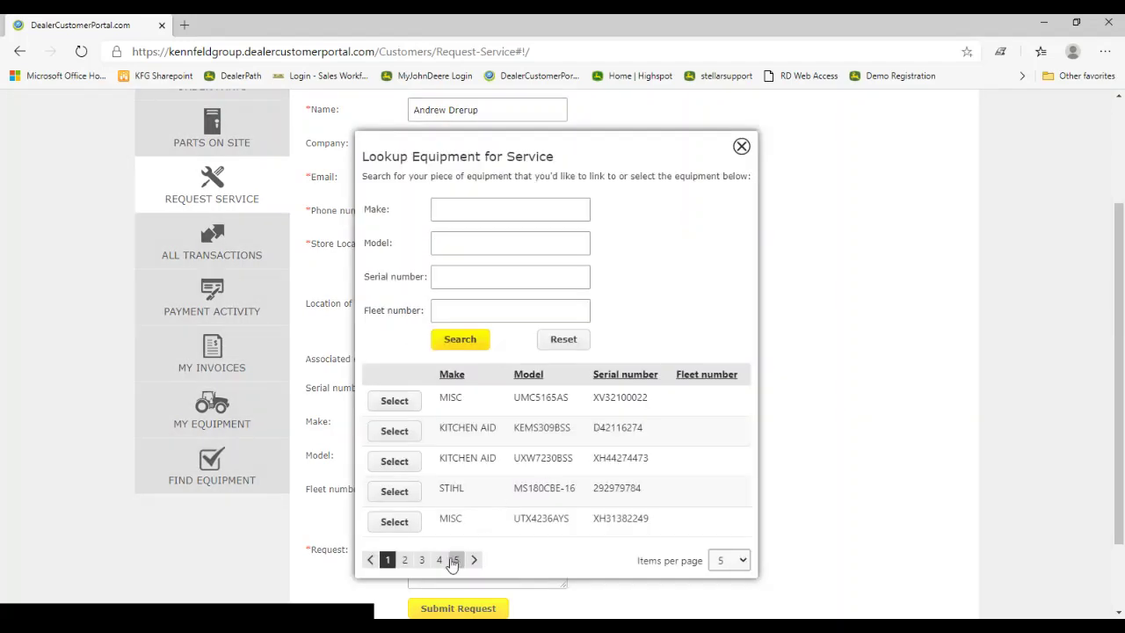
click(423, 563)
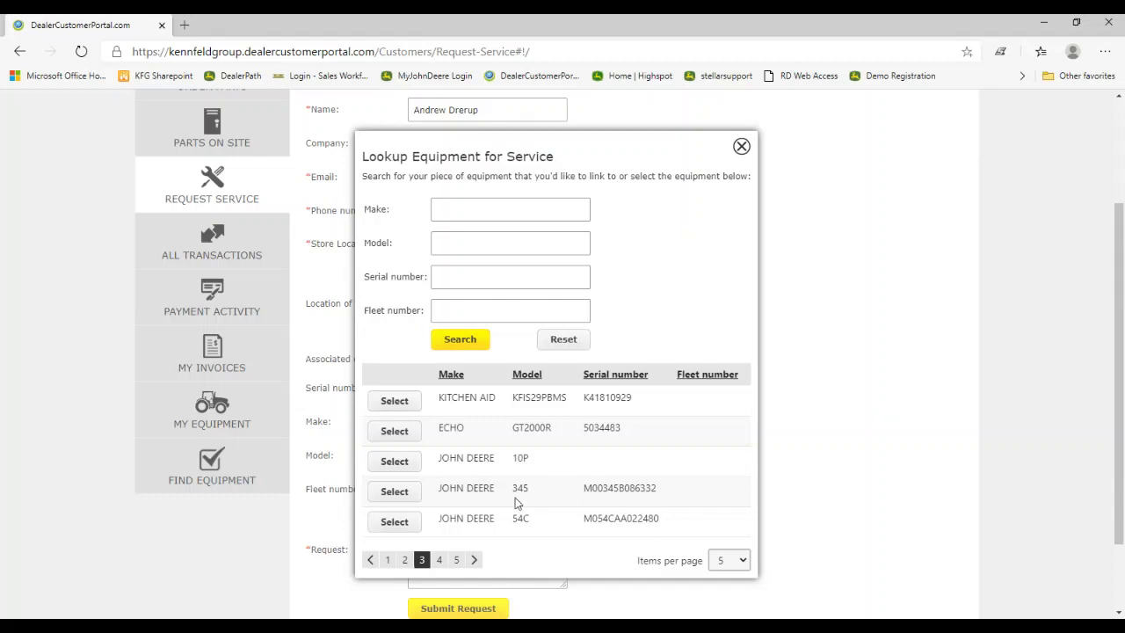
click(397, 491)
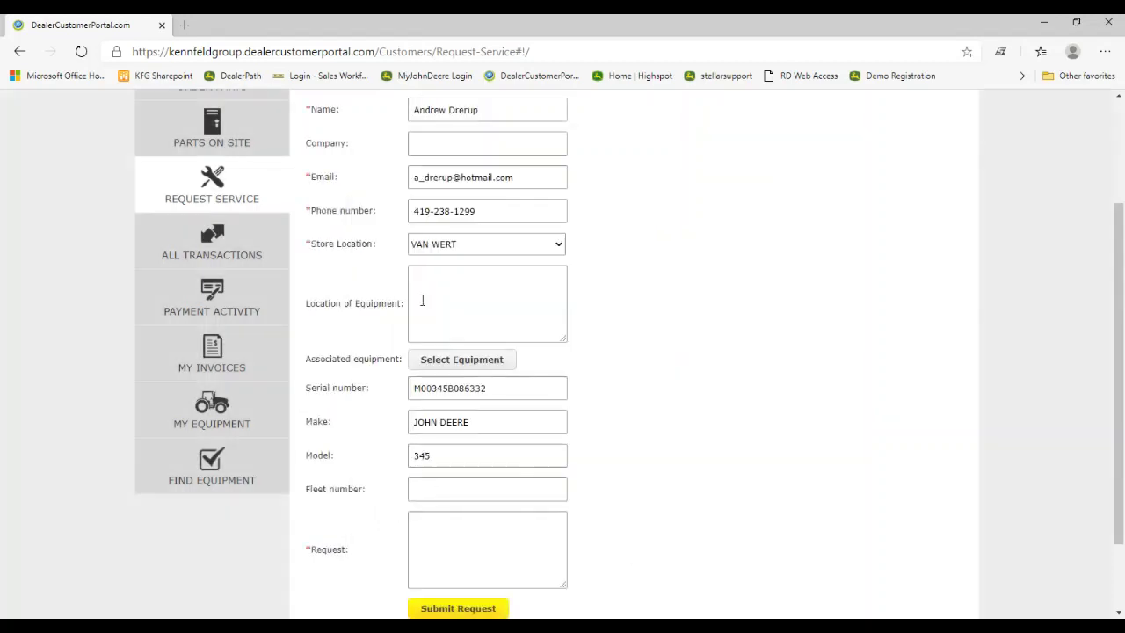
- Describe the service request as "Spring Tune UP"
scroll(515, 326, down, 1)
click(466, 446)
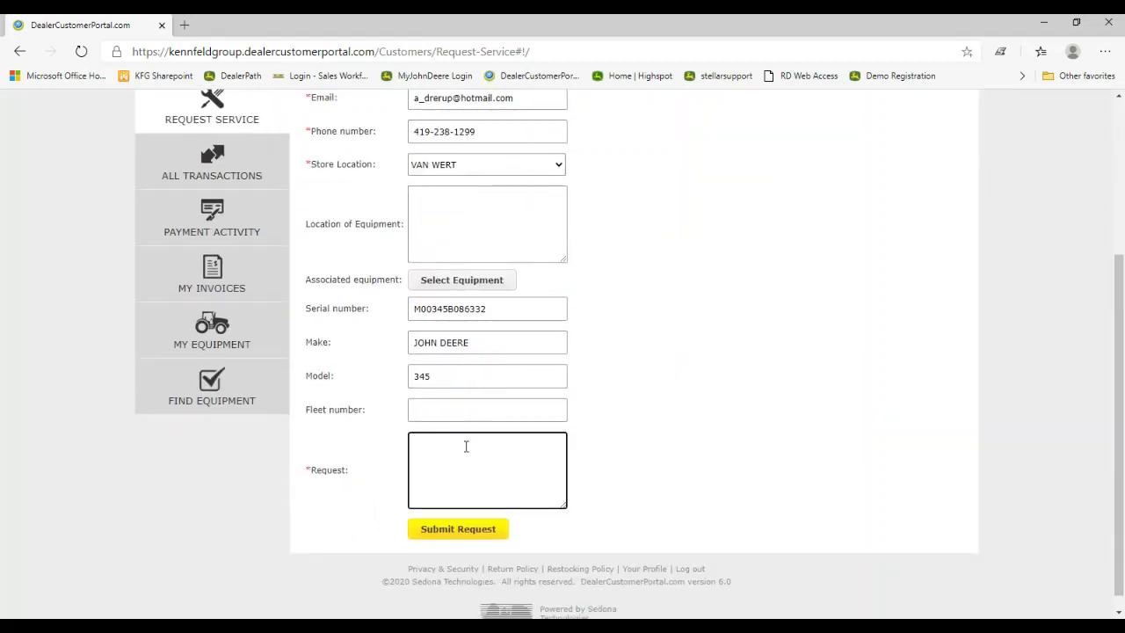
text(Spring TUne-Up)
key(BackSpace)
key(BackSpace)
key(BackSpace)
key(BackSpace)
key(BackSpace)
key(BackSpace)
text(un)
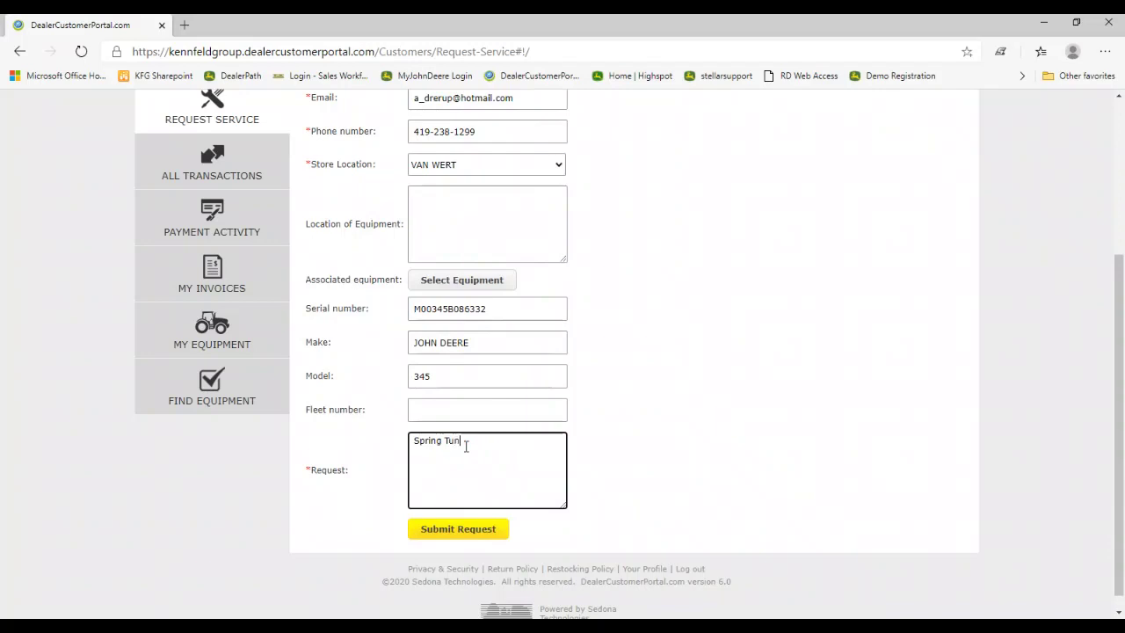
text(e-UP)
scroll(636, 458, up, 2)
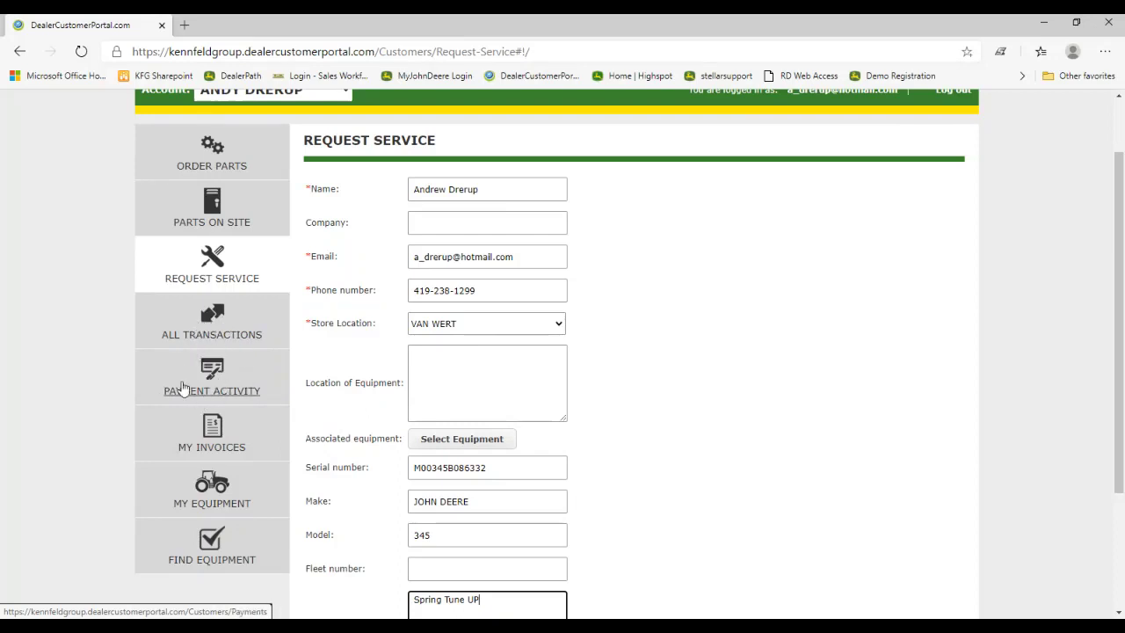
- View the parts invoice dated 3/27/2020 from All Transactions, and check the transaction range and PO number filters
click(212, 323)
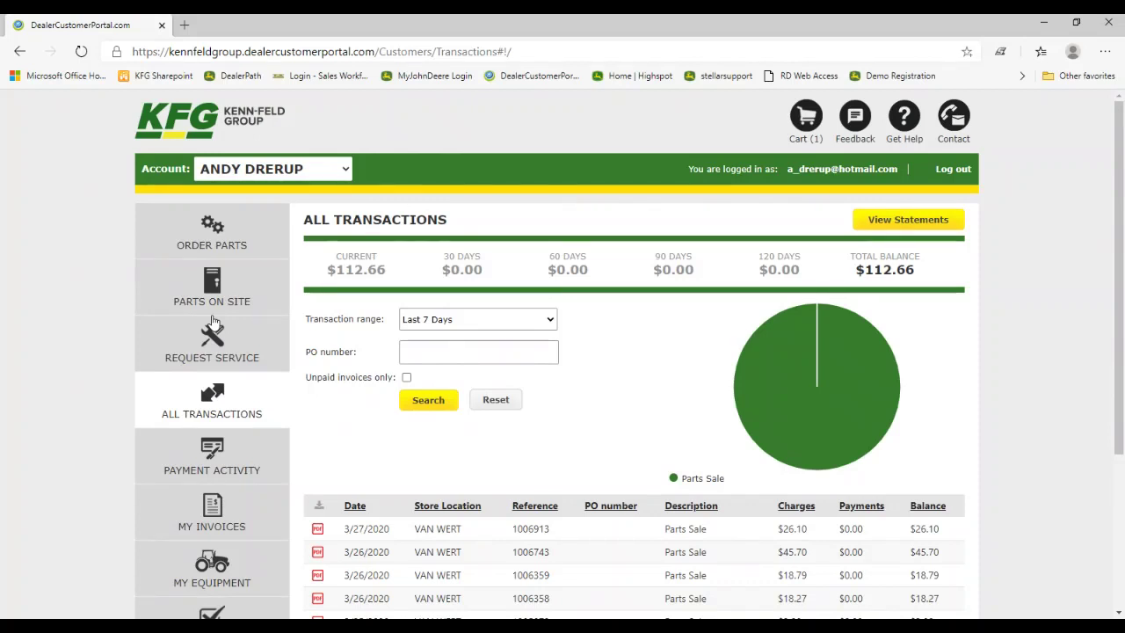
scroll(241, 323, down, 1)
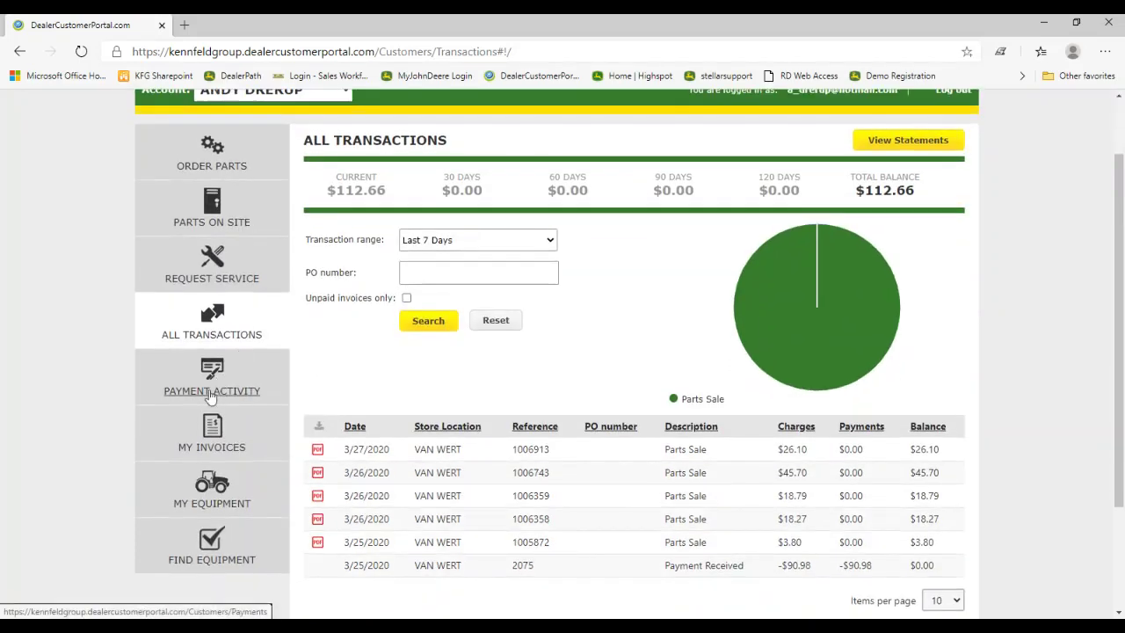
click(317, 450)
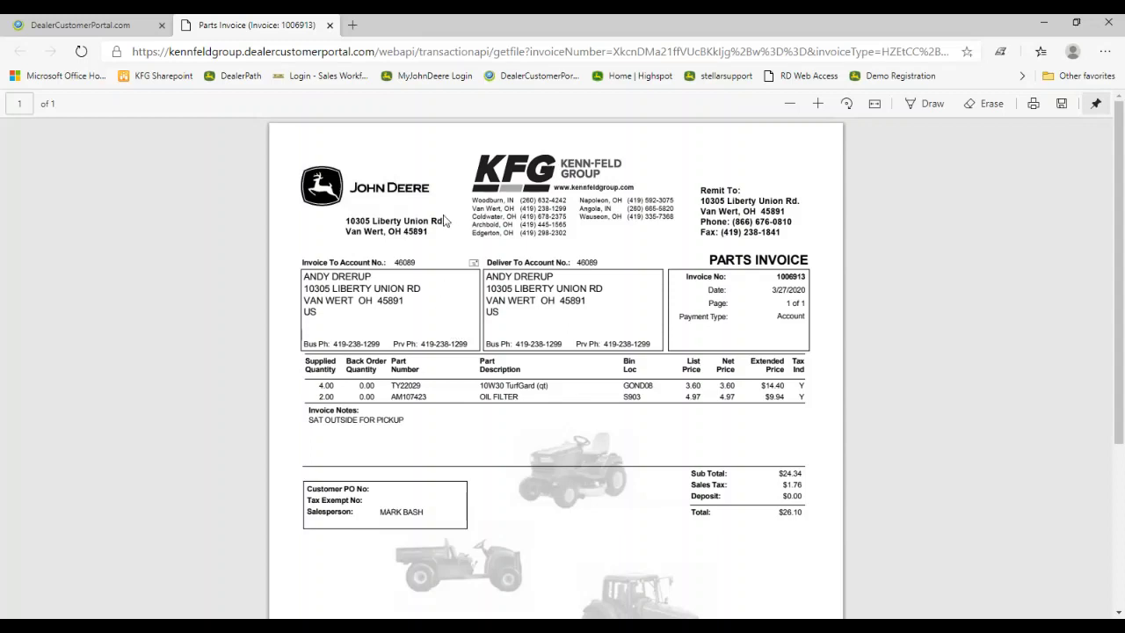
click(329, 27)
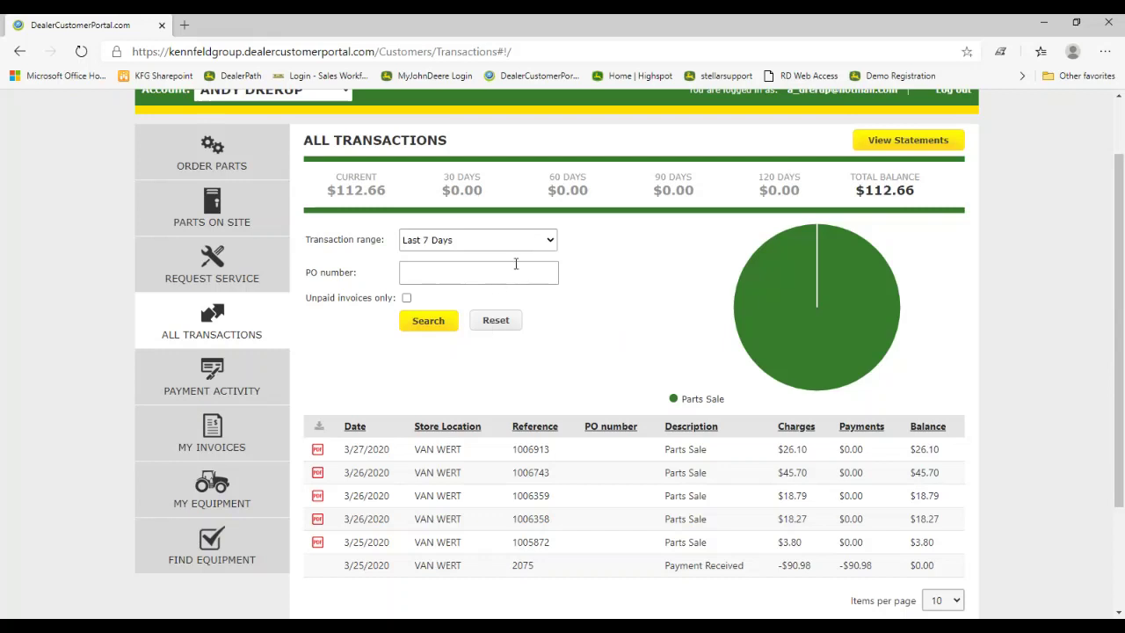
click(533, 239)
click(510, 274)
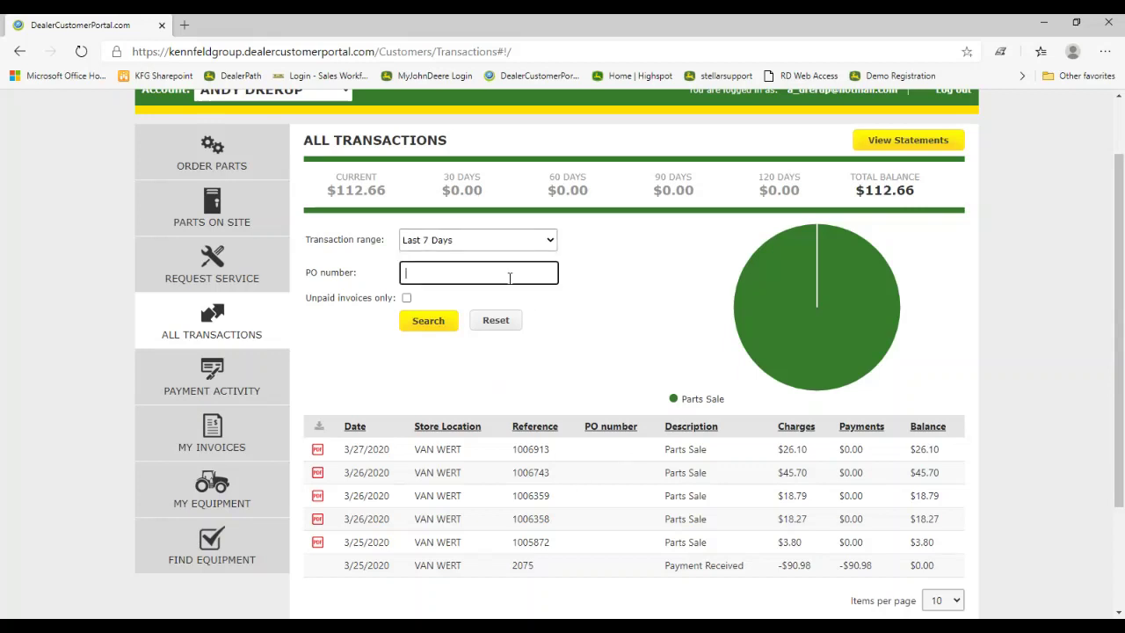
- Find the John Deere 345 on the second page of My Equipment and open its parts catalog
click(215, 495)
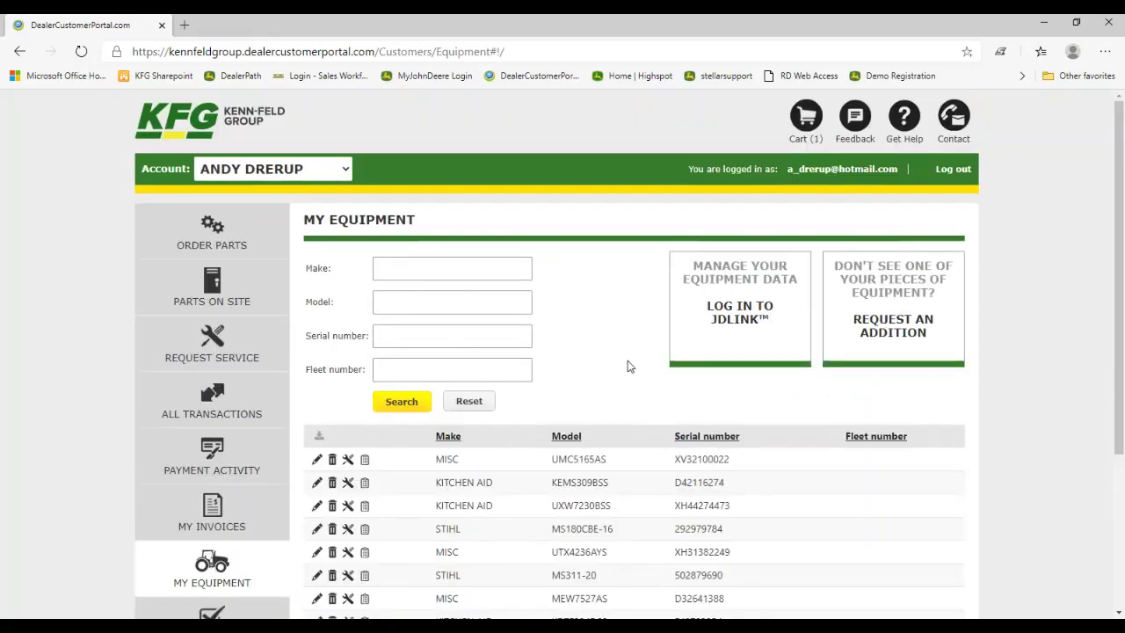
scroll(626, 367, down, 3)
scroll(619, 373, down, 2)
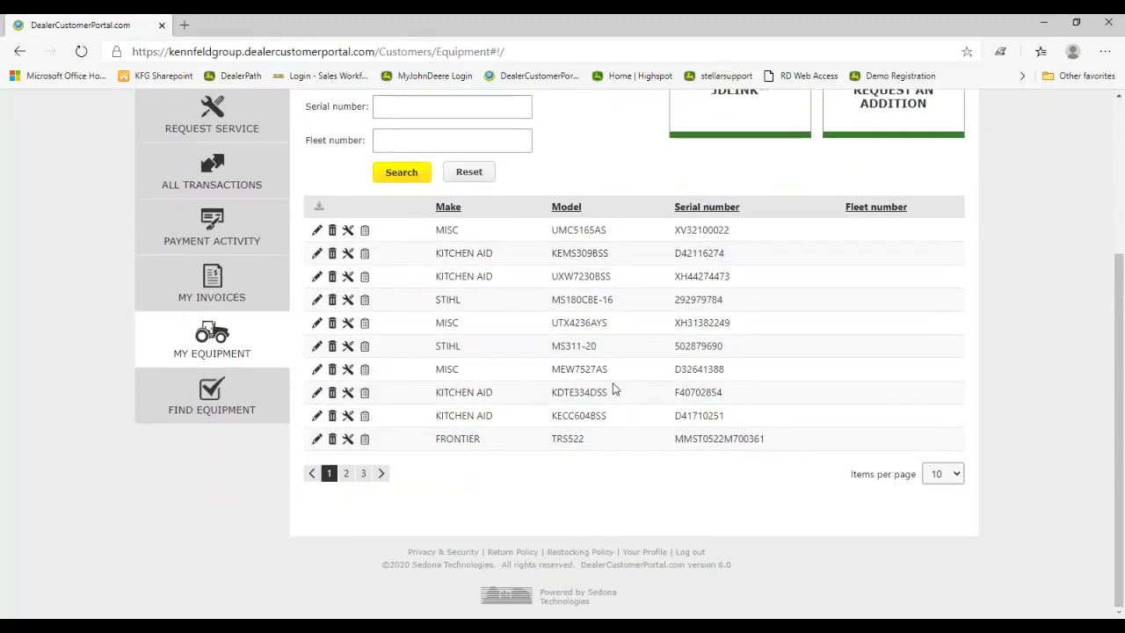
click(346, 474)
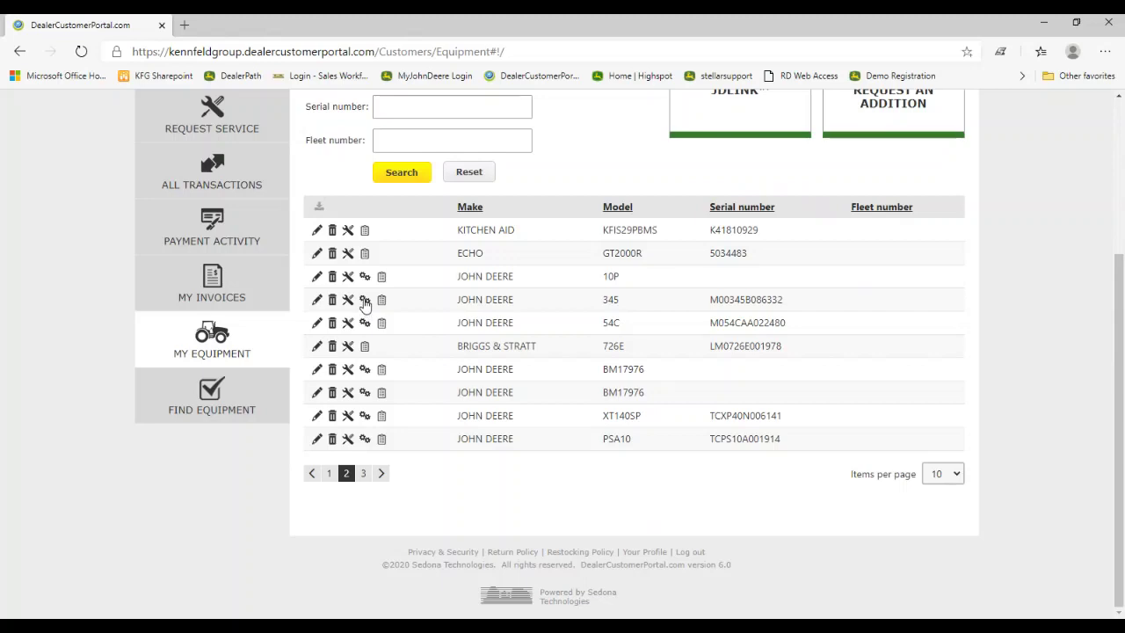
click(365, 300)
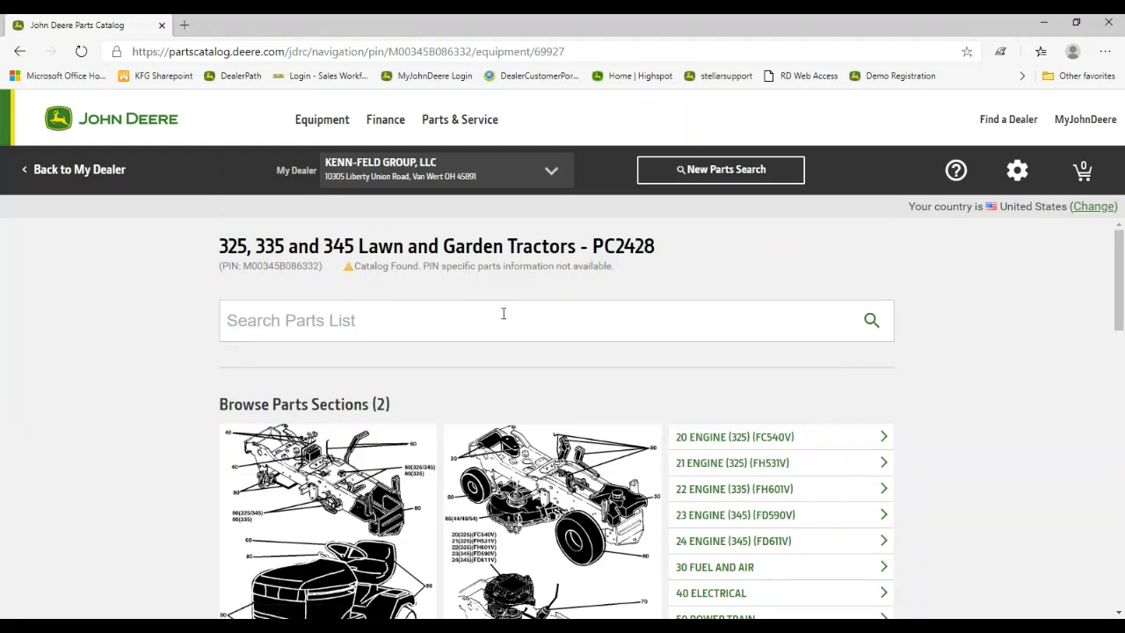
- Examine the parts sections of the 325, 335 and 345 tractor catalog and highlight the machine's PIN
scroll(552, 322, down, 1)
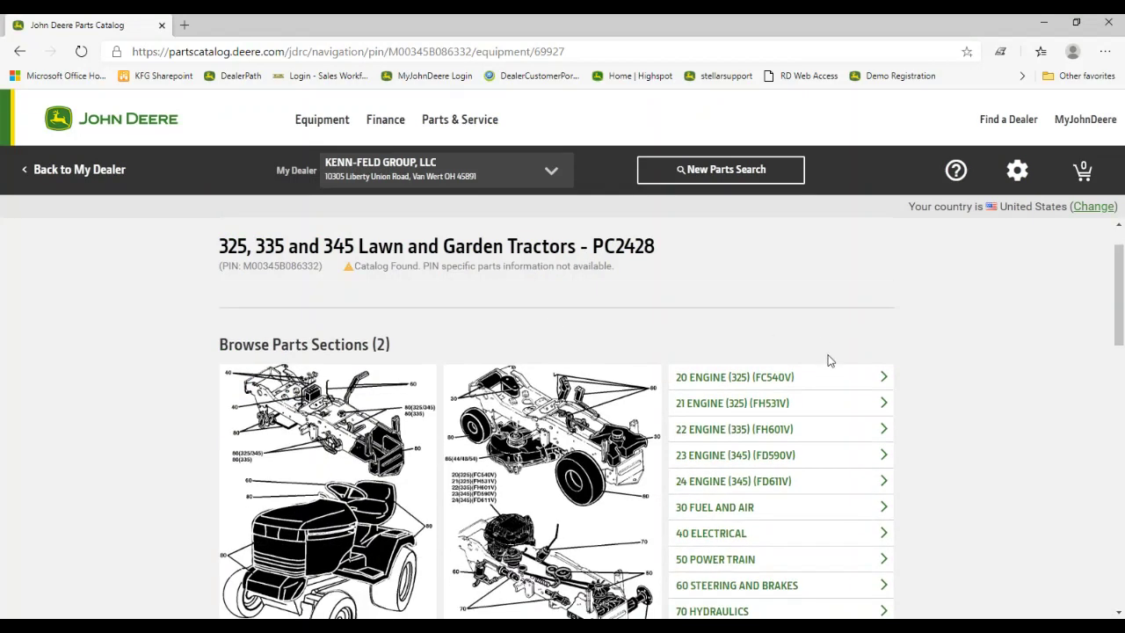
scroll(824, 429, down, 1)
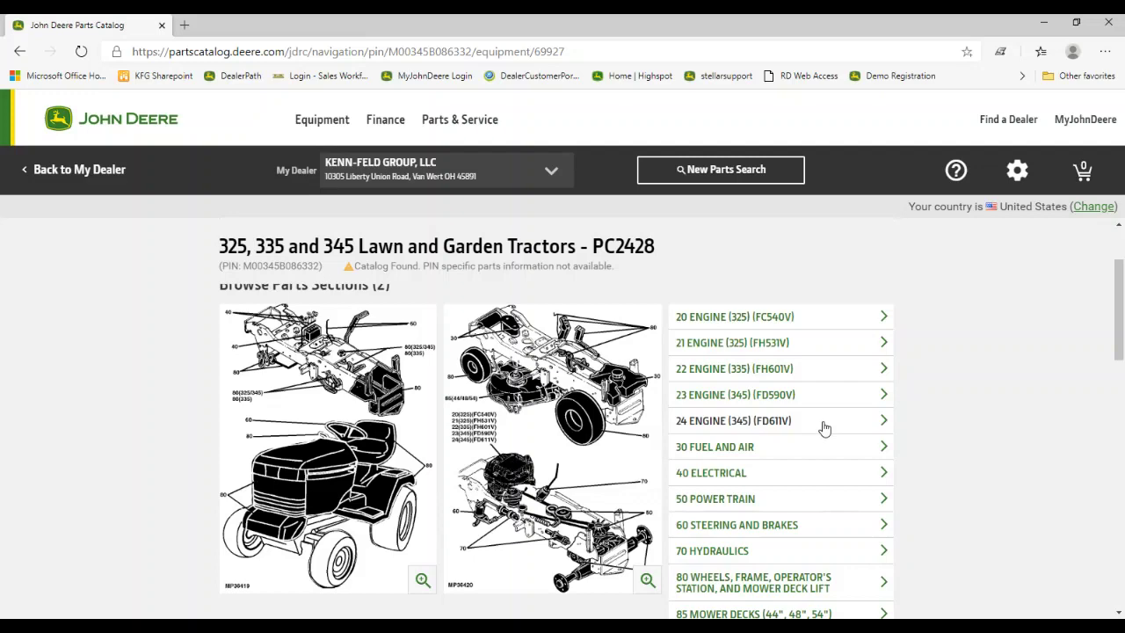
scroll(933, 369, down, 2)
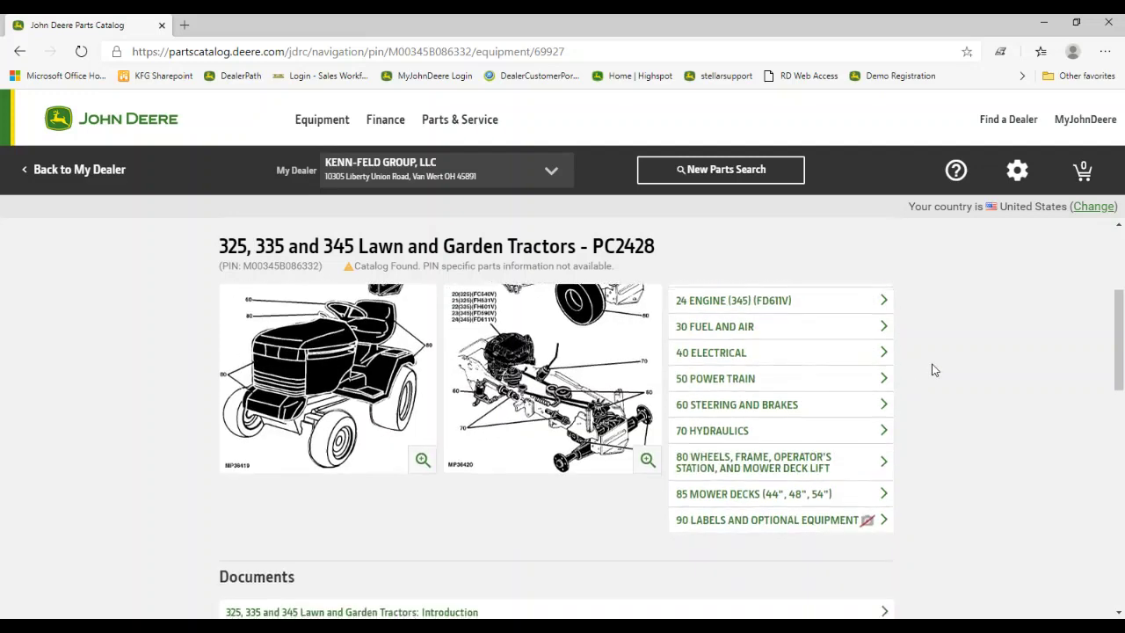
scroll(934, 369, up, 2)
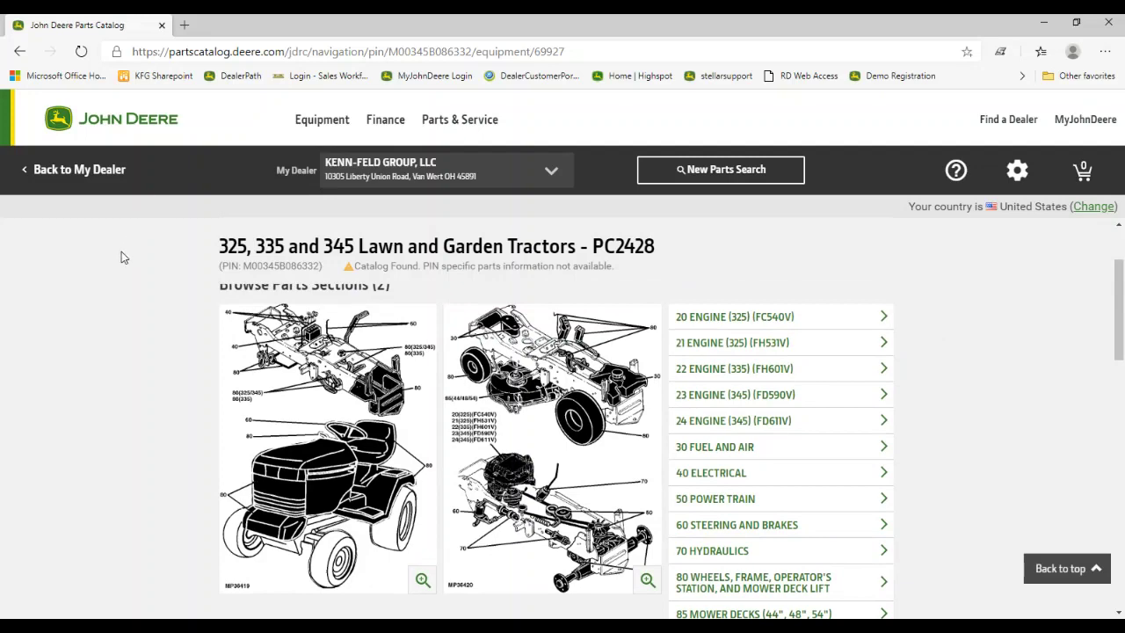
scroll(114, 299, up, 2)
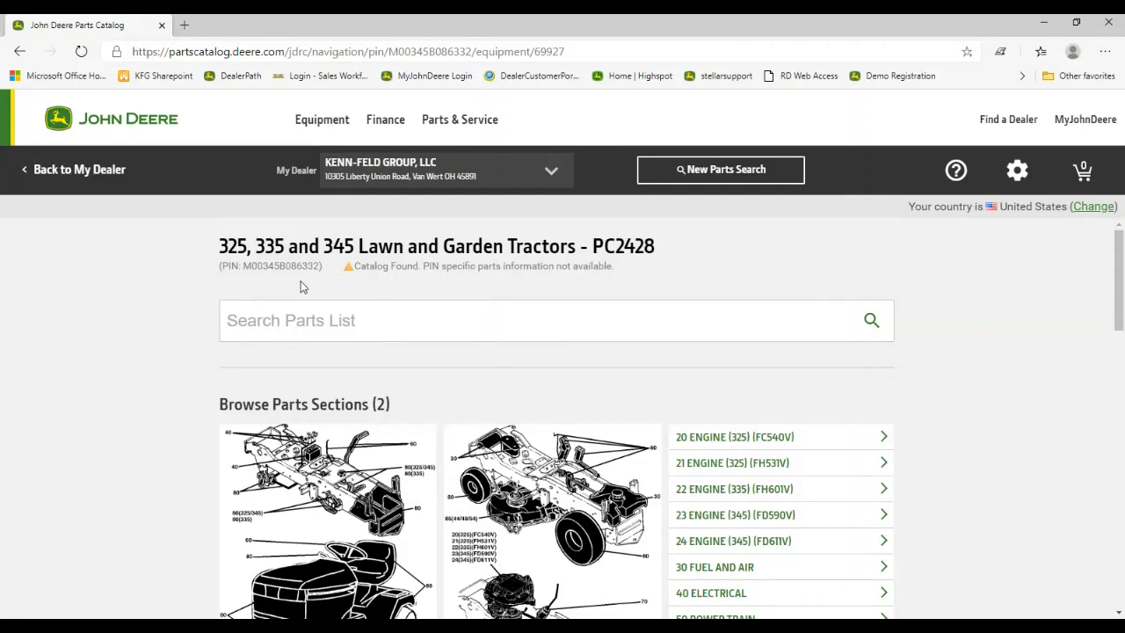
drag(221, 264, 324, 271)
click(227, 263)
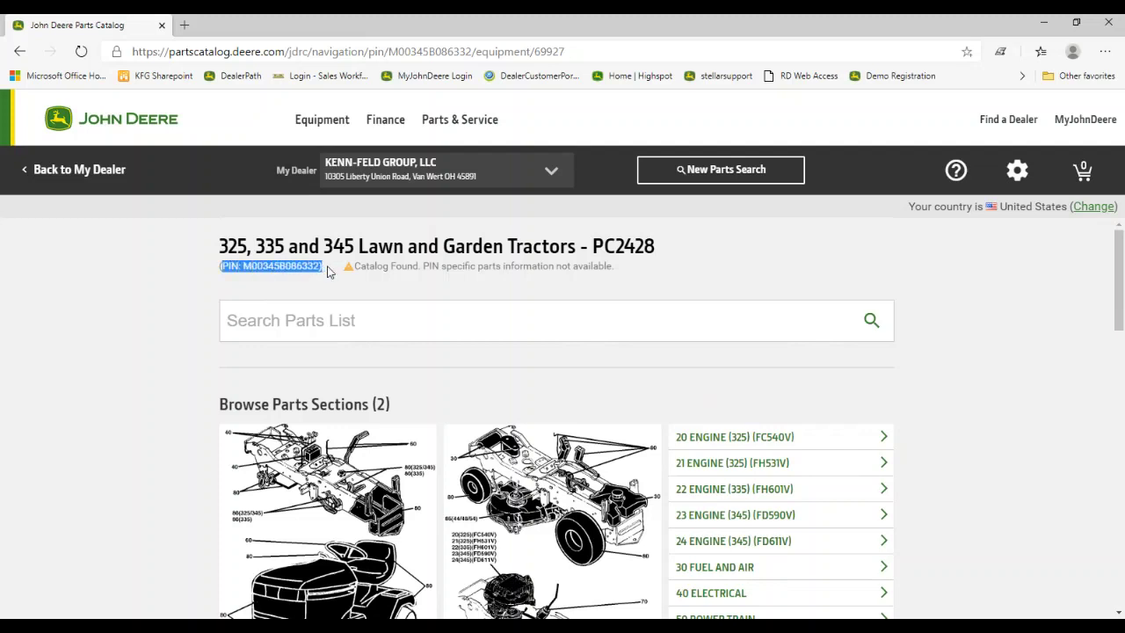
- Return to the dealer portal and show the second page of the My Equipment list
click(80, 171)
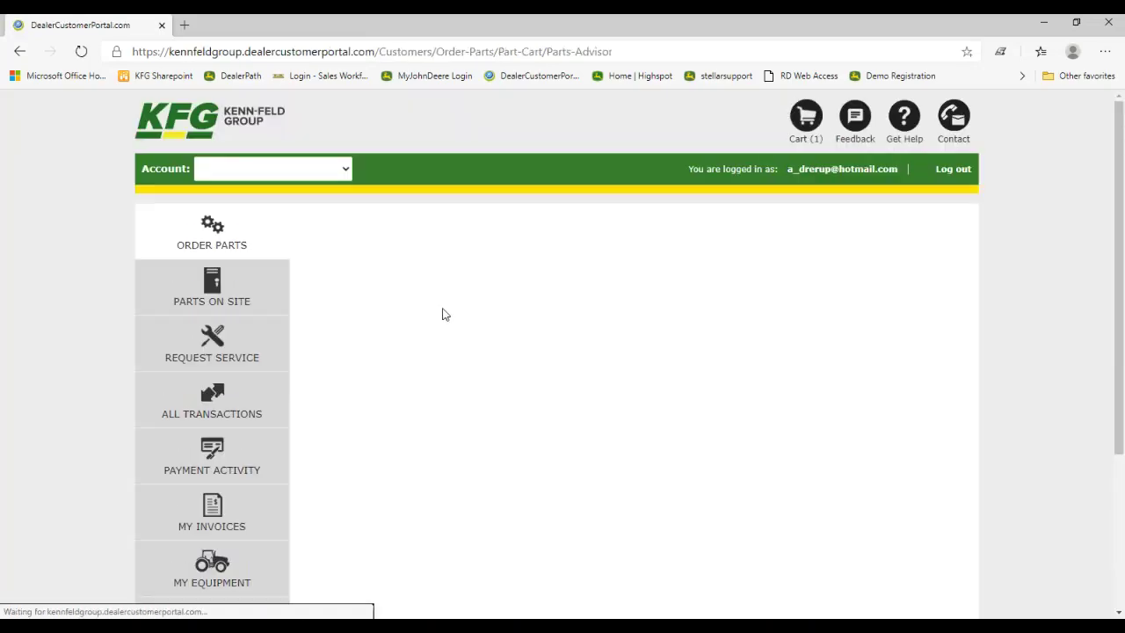
click(211, 573)
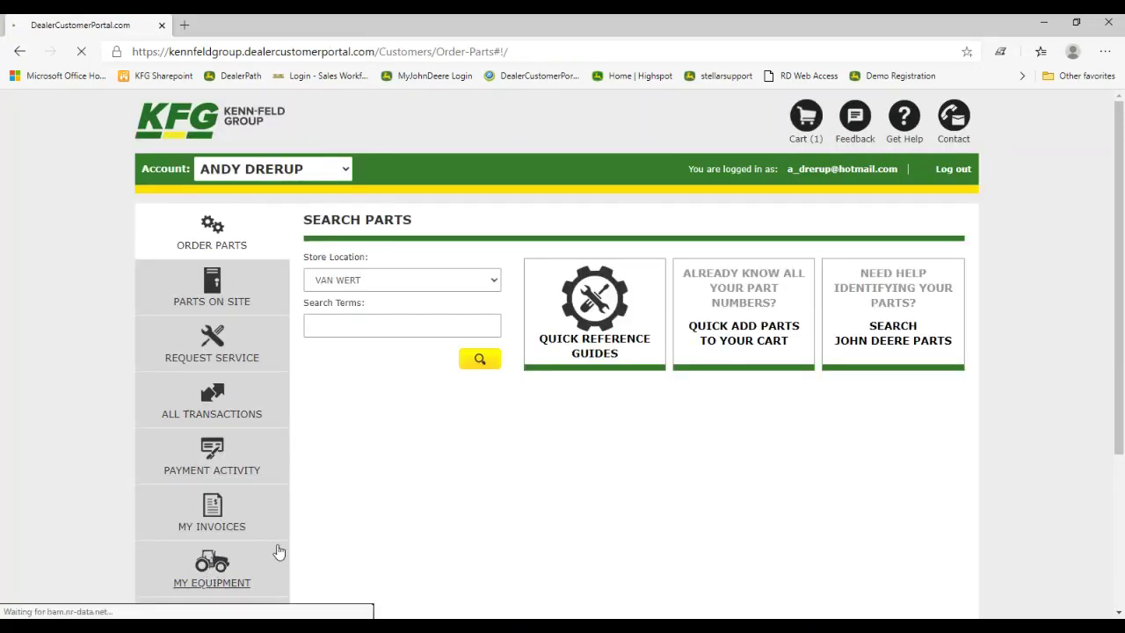
scroll(574, 377, down, 3)
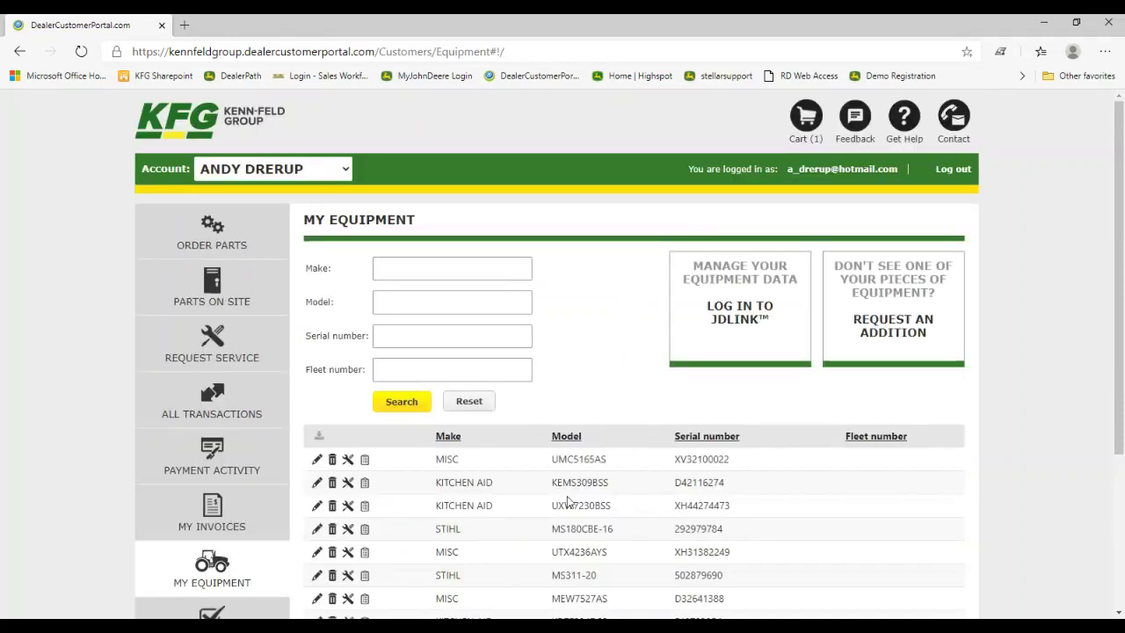
scroll(544, 492, down, 2)
click(348, 544)
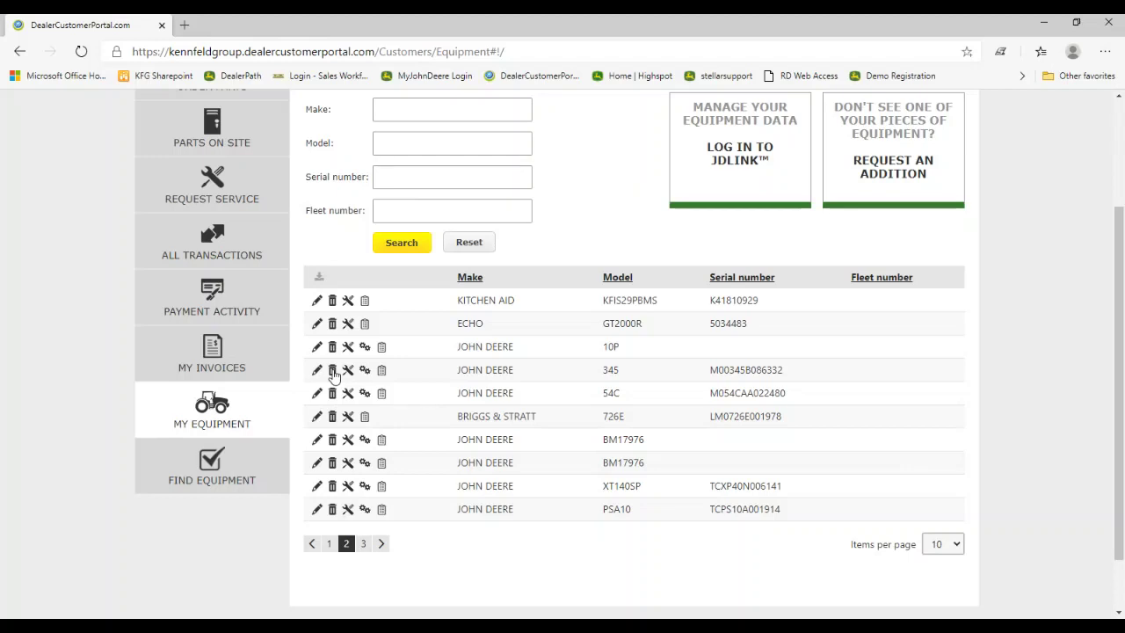
- Go to Find Equipment and browse the search filters and used equipment listings
click(214, 473)
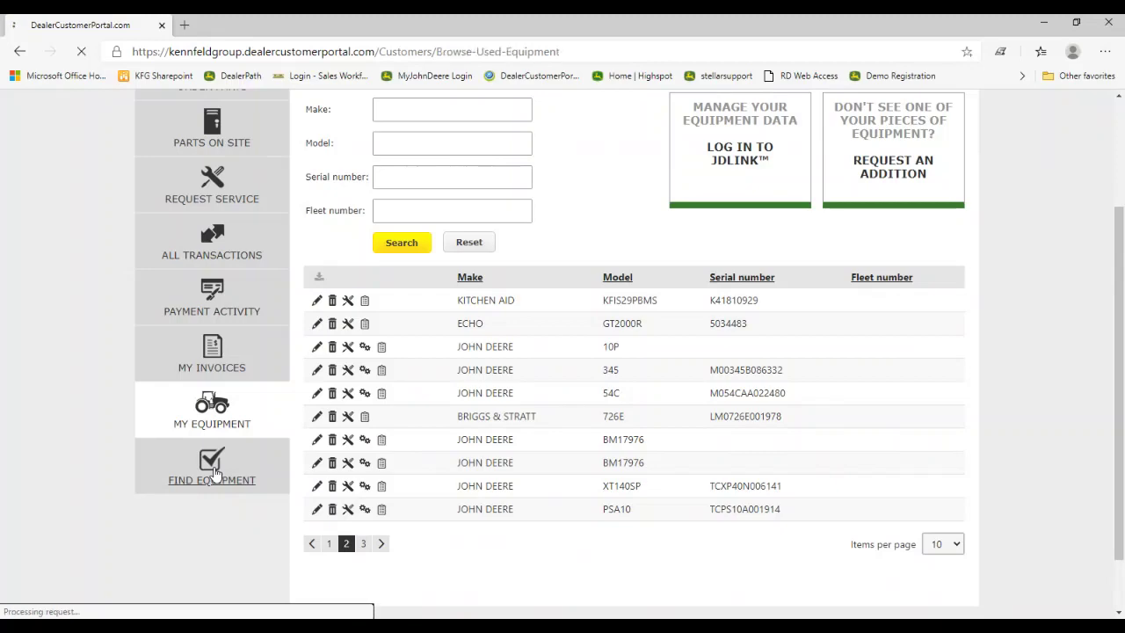
scroll(869, 377, down, 1)
scroll(949, 354, down, 2)
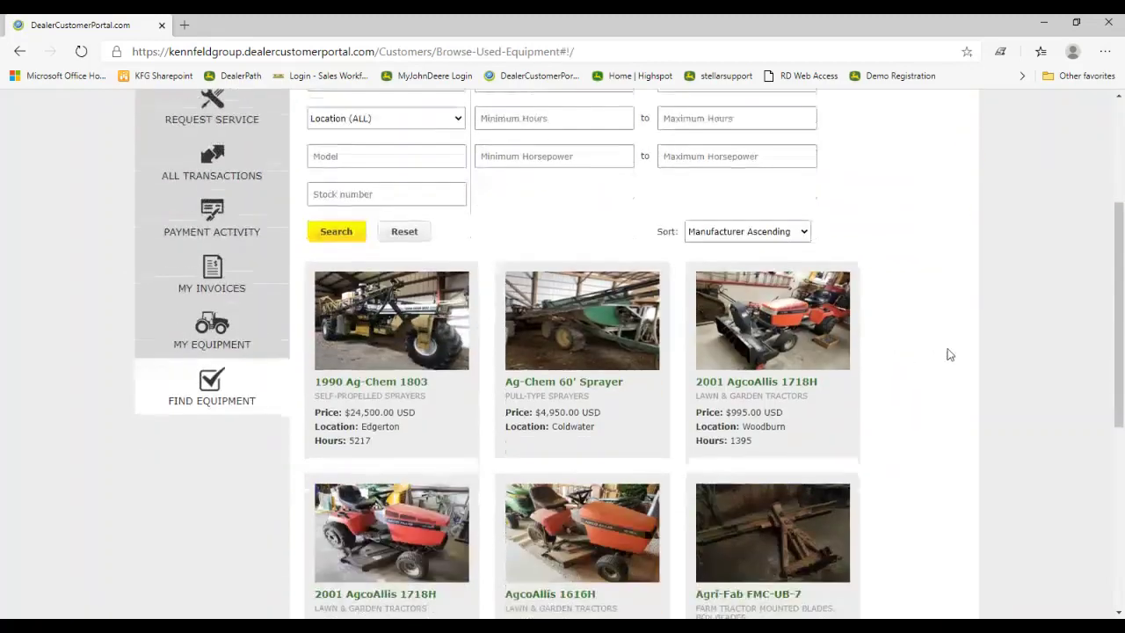
scroll(981, 363, up, 1)
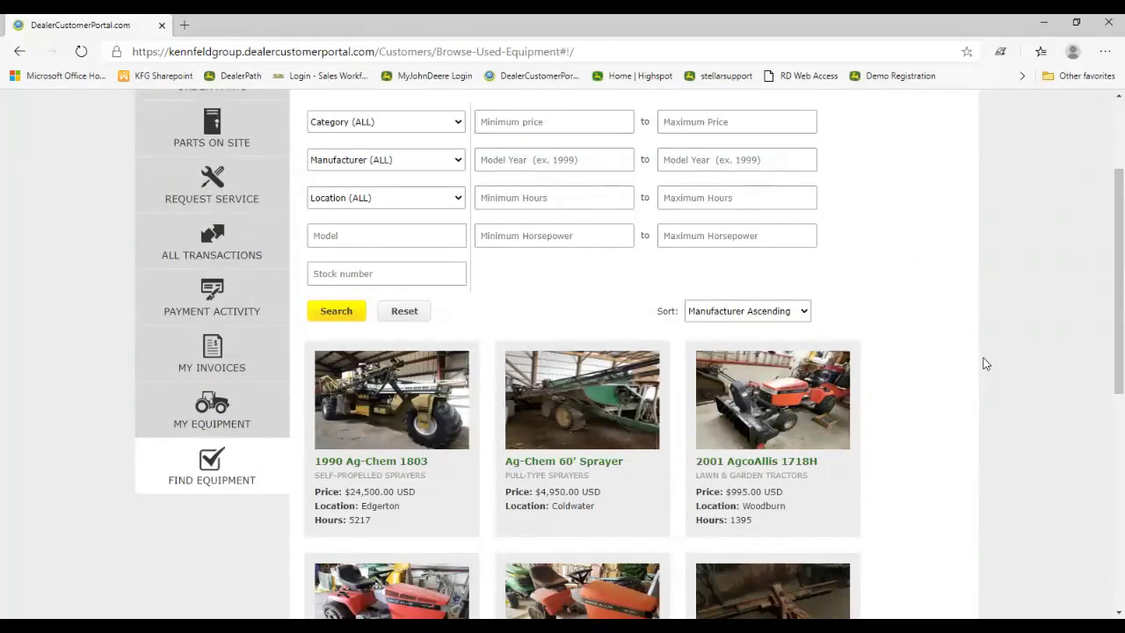
scroll(986, 363, down, 3)
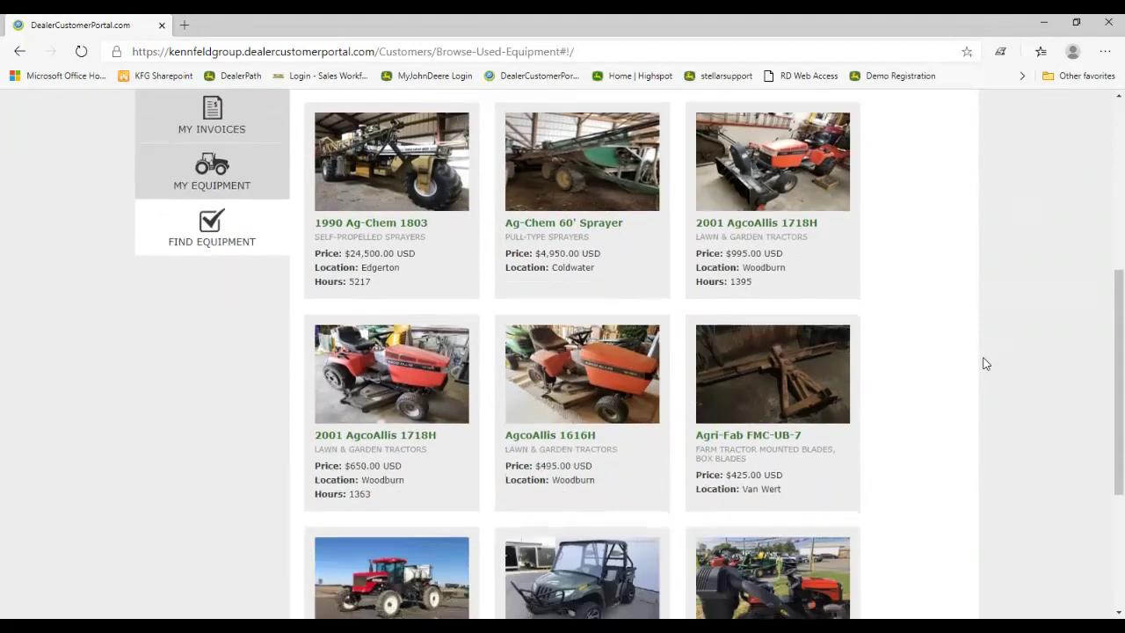
- Filter the used equipment by the ATVs & Gators category and browse the first page of matching listings
scroll(985, 363, up, 3)
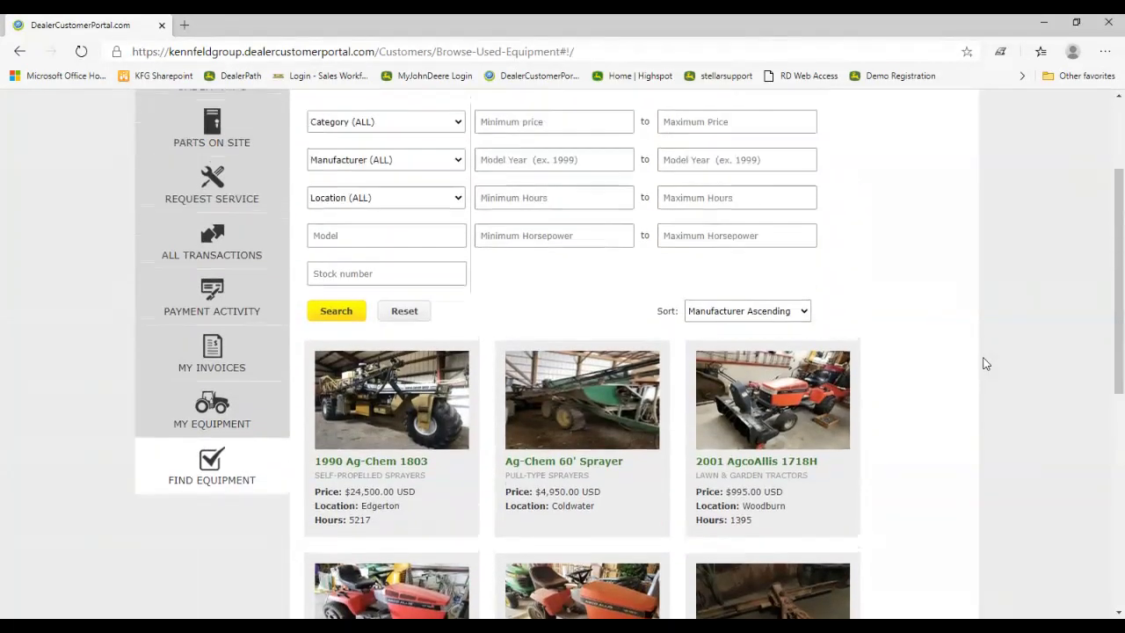
click(441, 126)
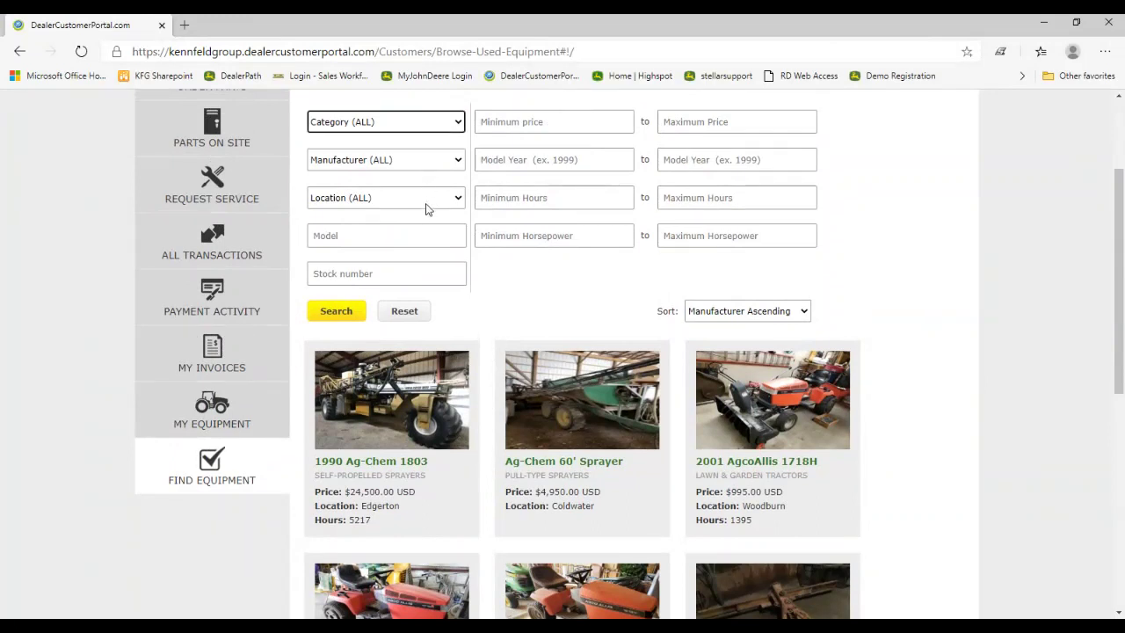
click(382, 352)
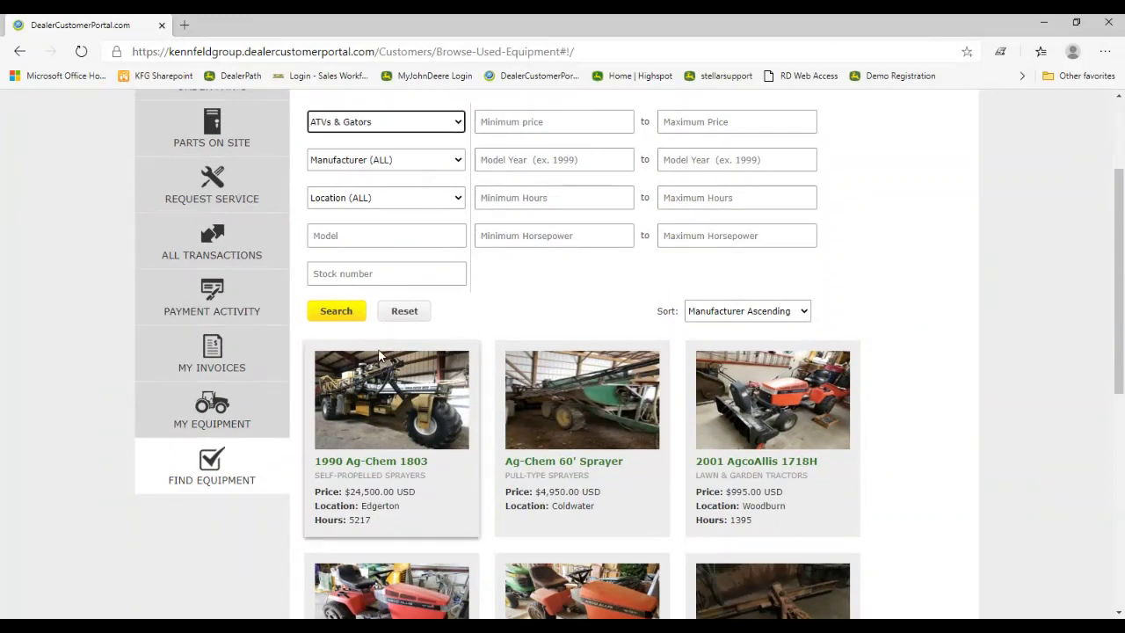
click(348, 313)
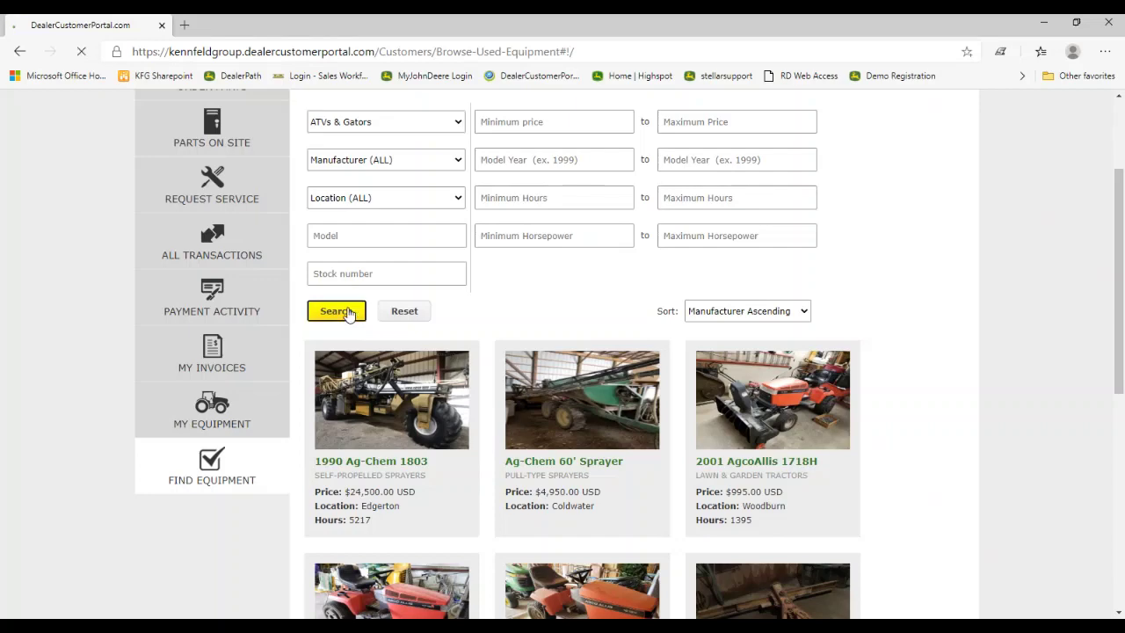
scroll(848, 312, down, 4)
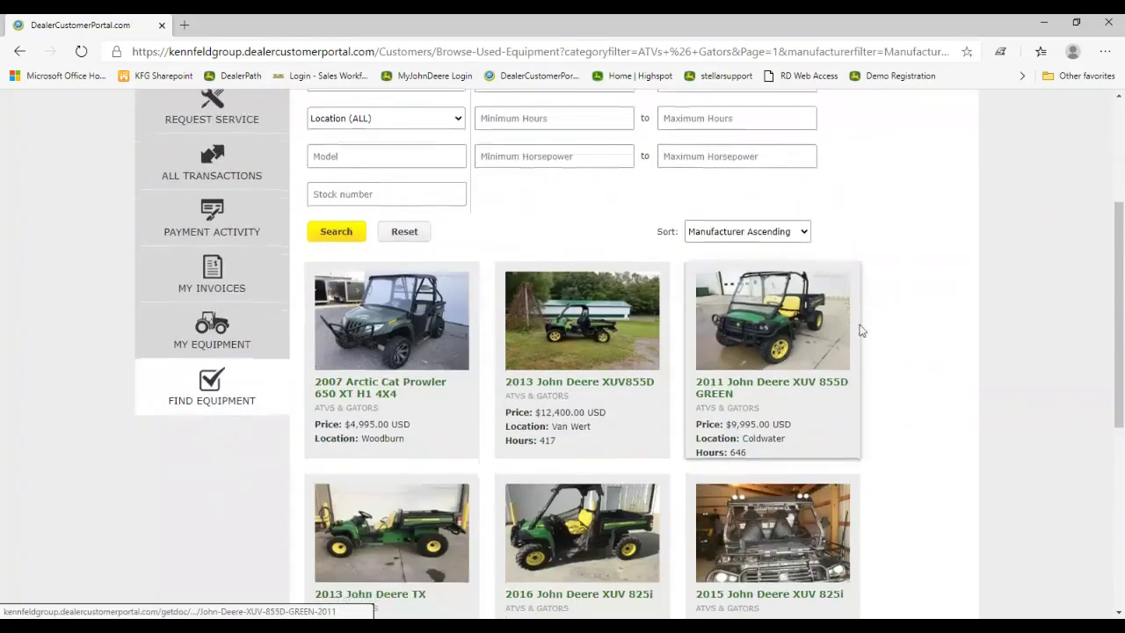
scroll(860, 328, down, 2)
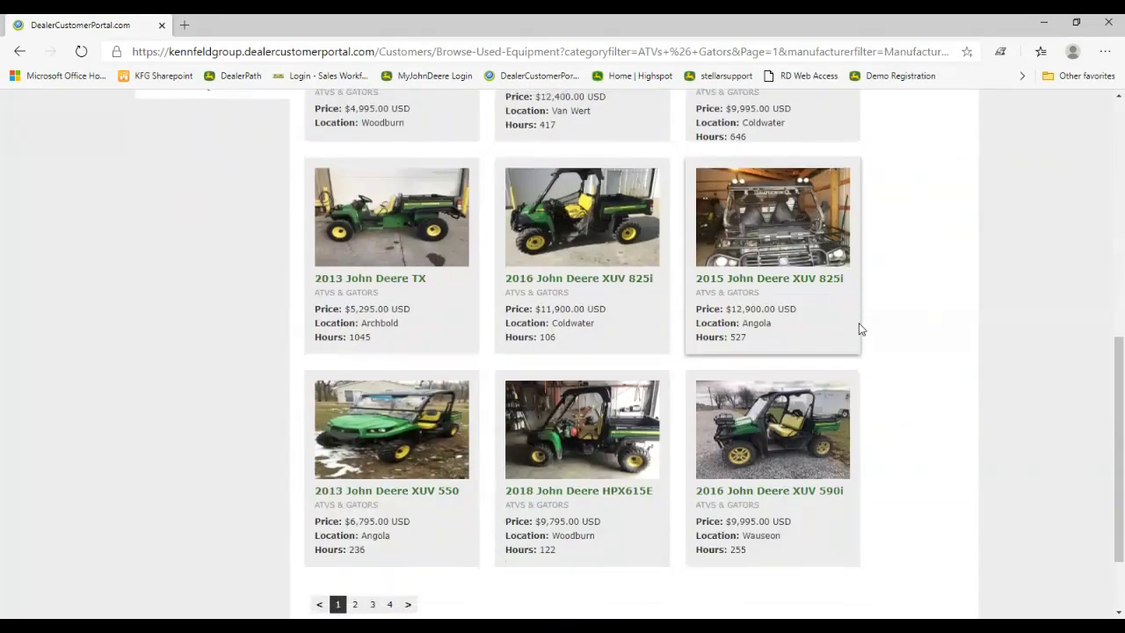
scroll(859, 328, down, 1)
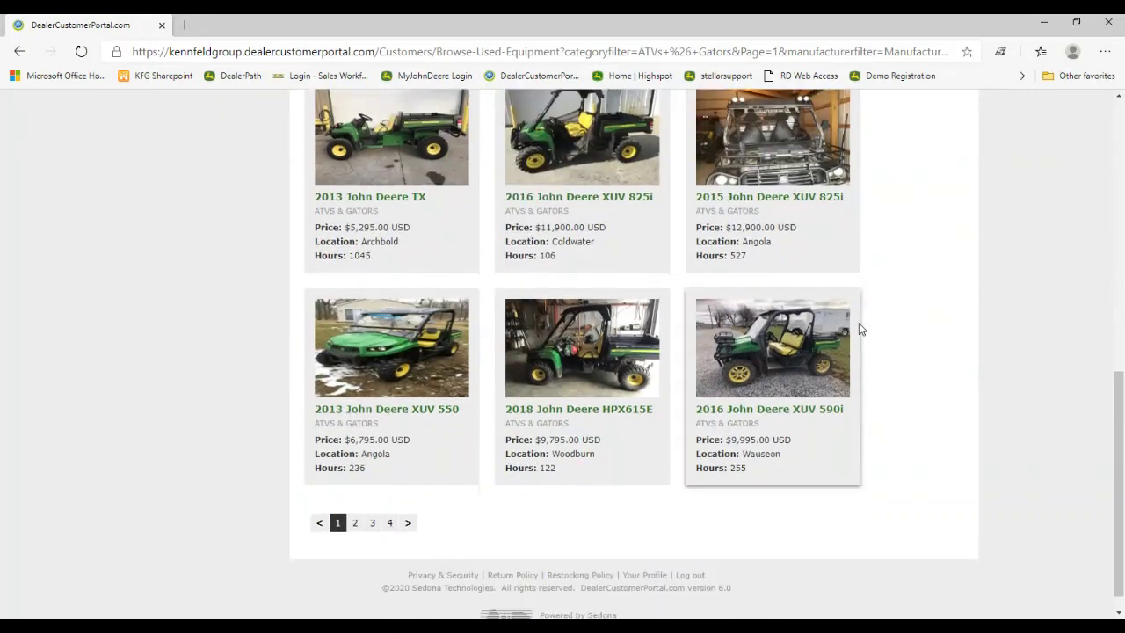
- Leave the used equipment search and open the My Equipment page
scroll(858, 322, up, 8)
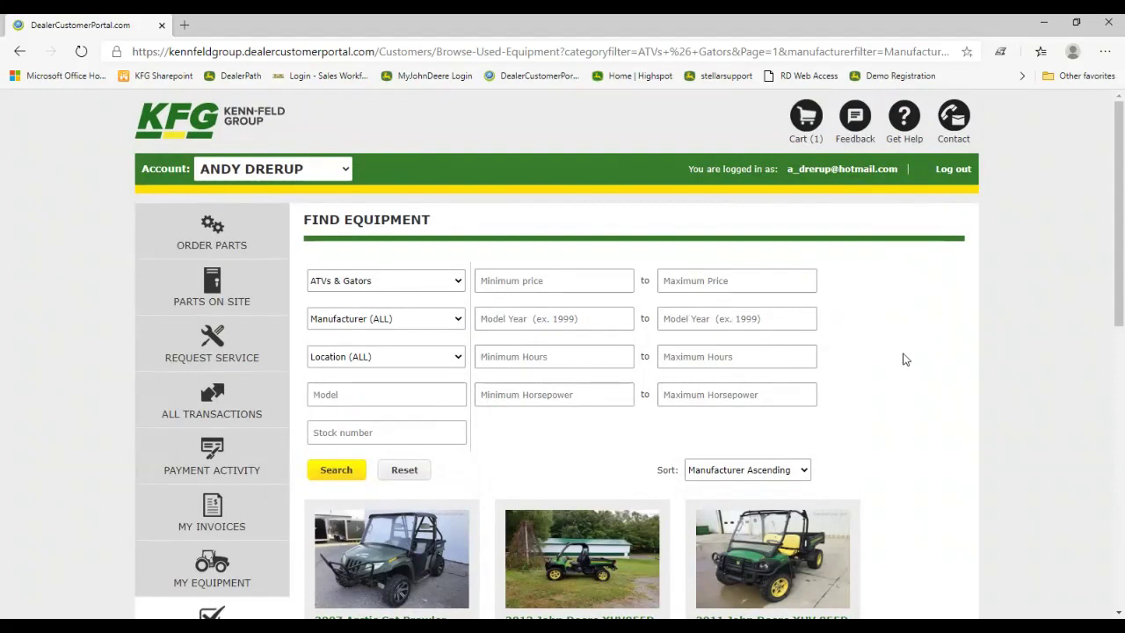
scroll(927, 356, down, 1)
scroll(927, 356, up, 1)
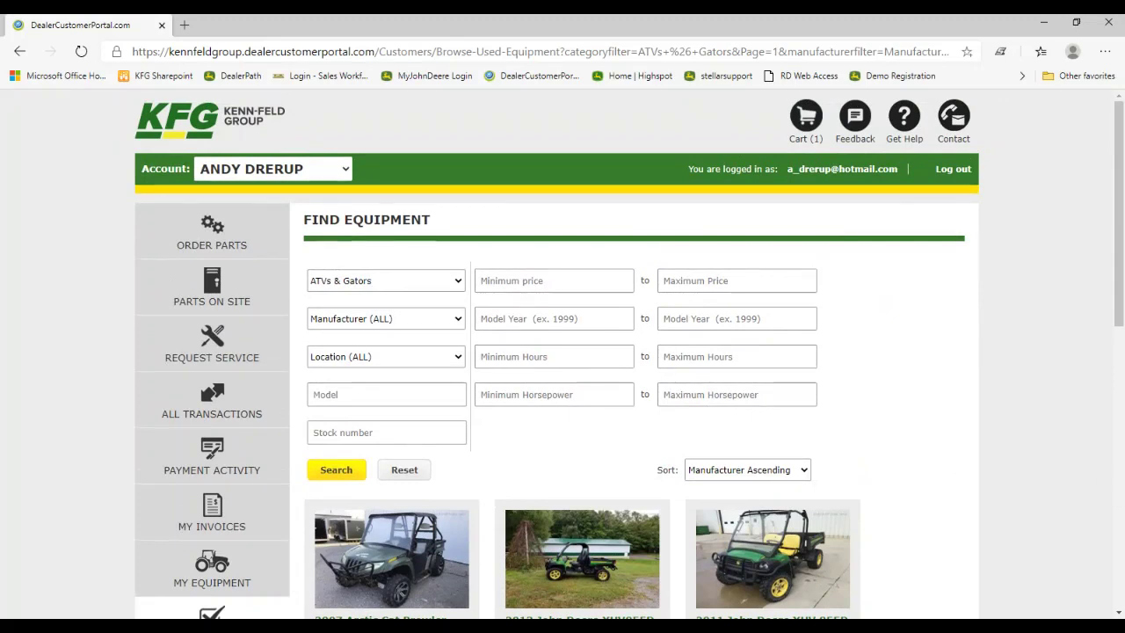
click(218, 566)
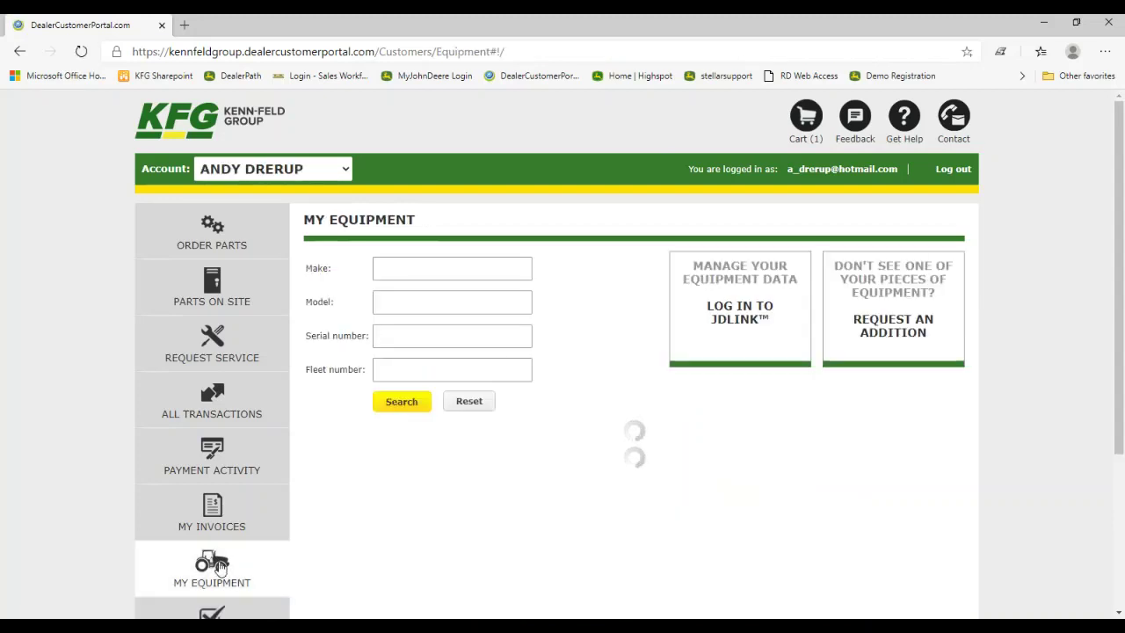